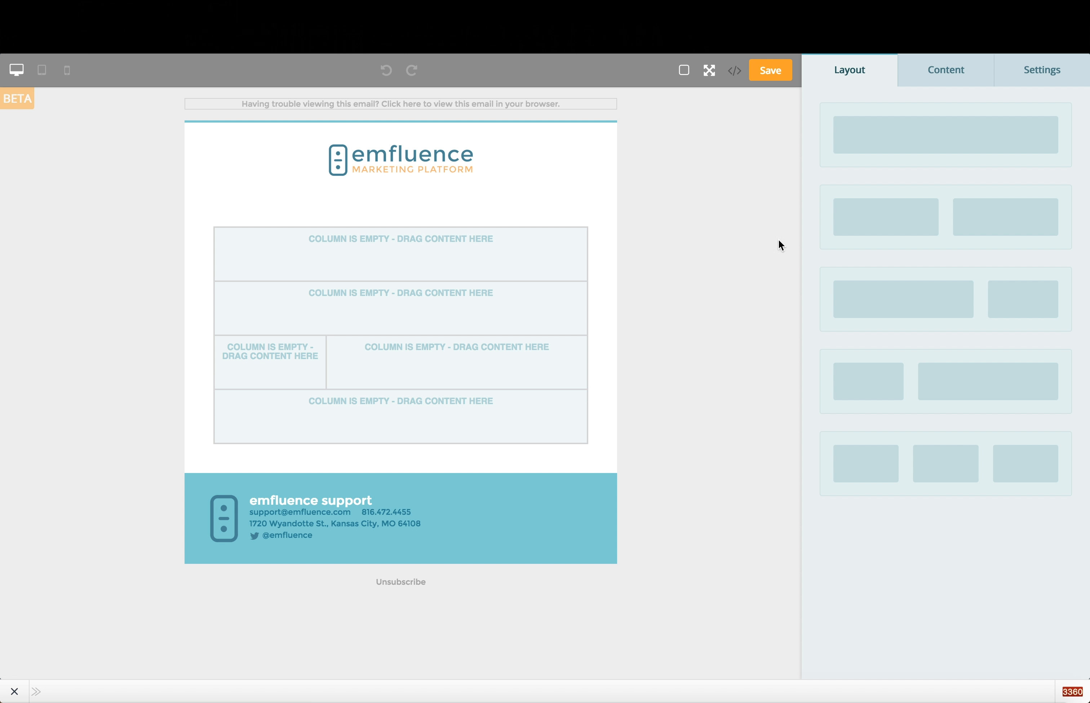
Step: Add a one-column row below the last row, and insert HeroImage.jpg from the DragAndDropDemo folder into the first row
left_click_drag(871, 134, 550, 444)
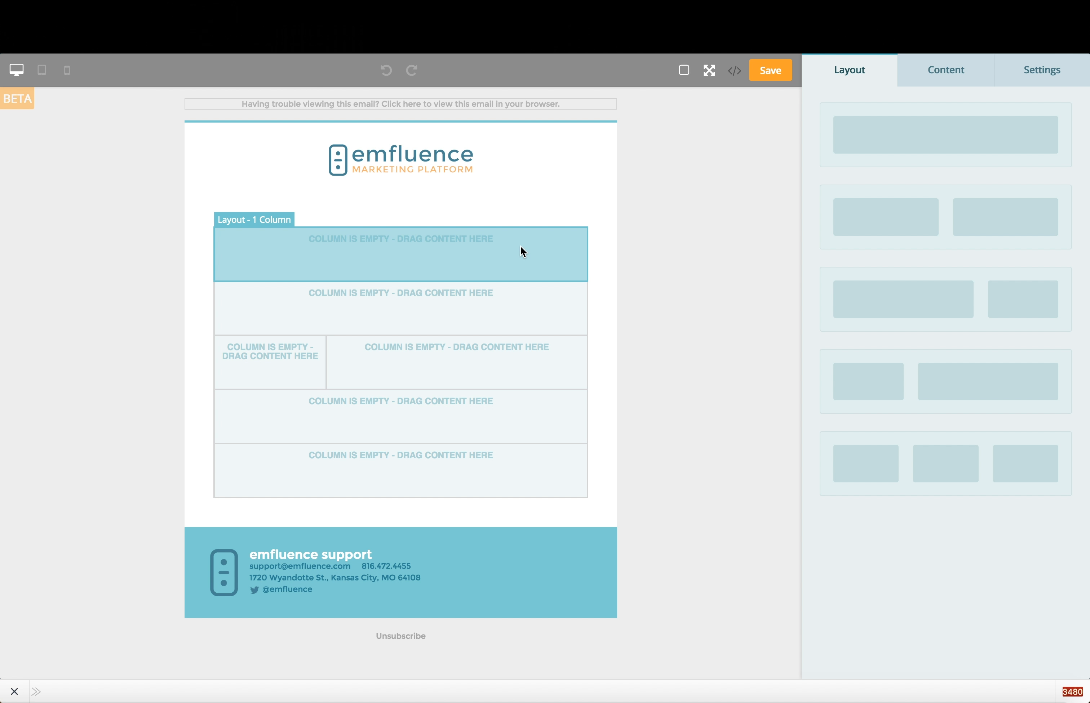
left_click(969, 79)
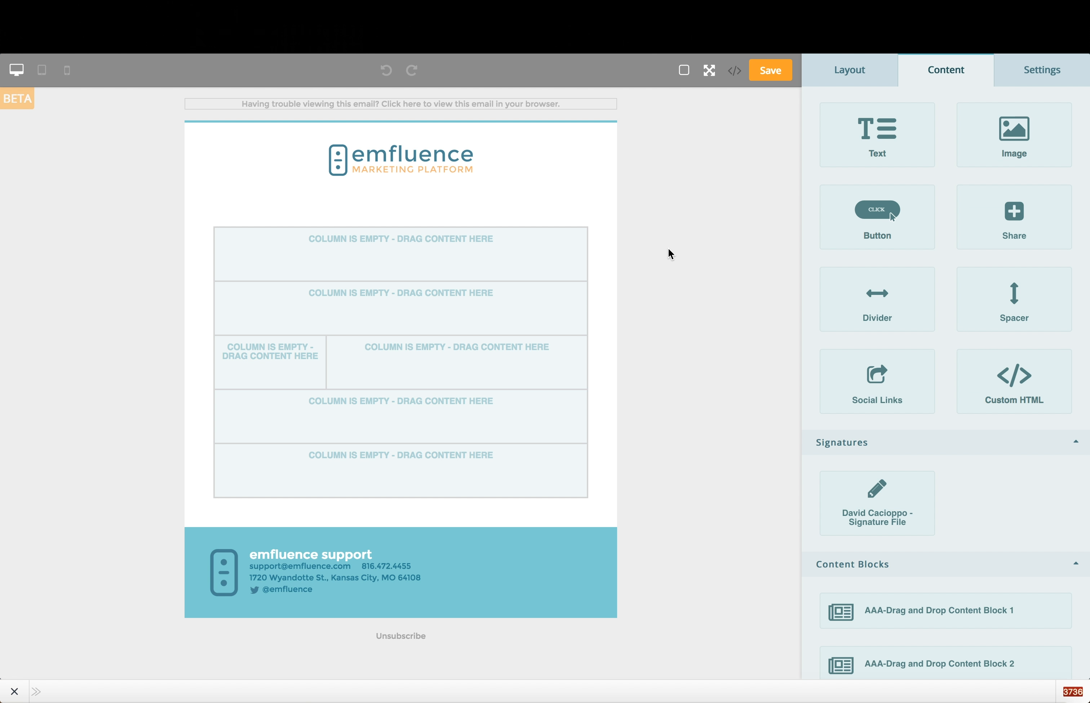
left_click_drag(1020, 128, 562, 251)
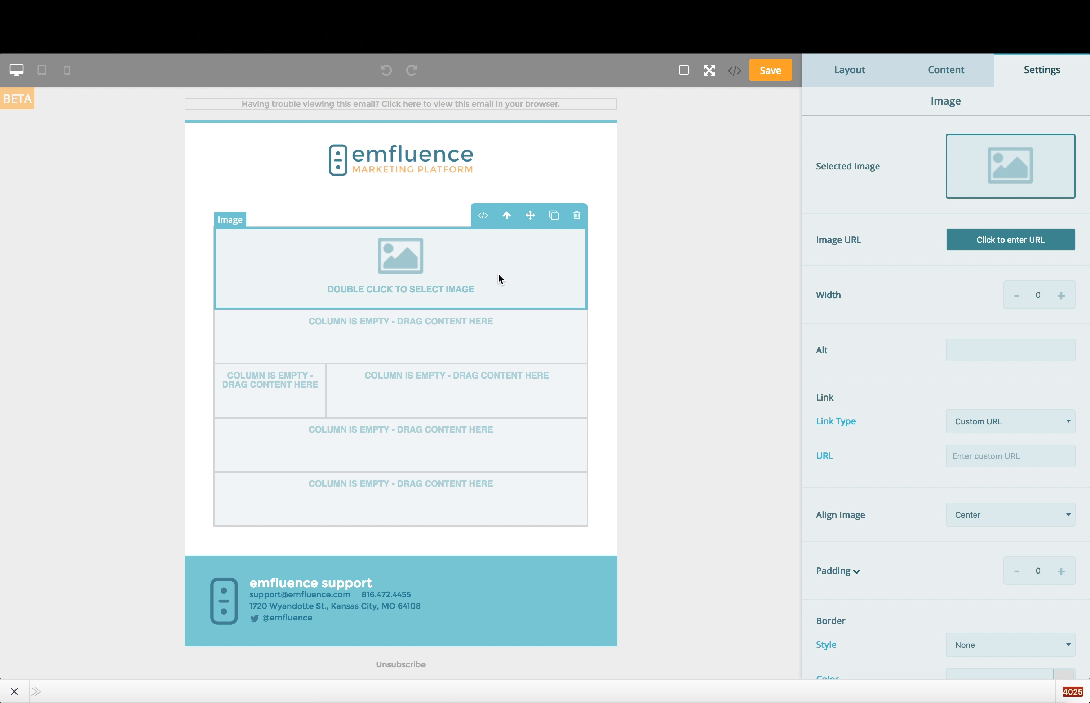
double_click(499, 274)
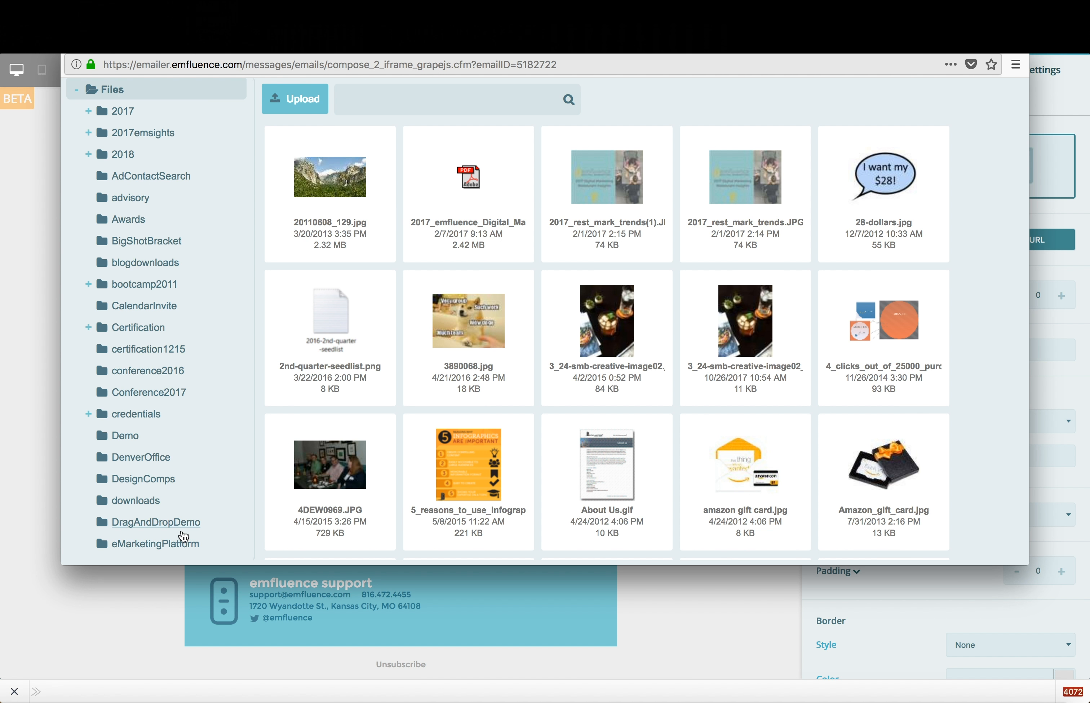
left_click(183, 531)
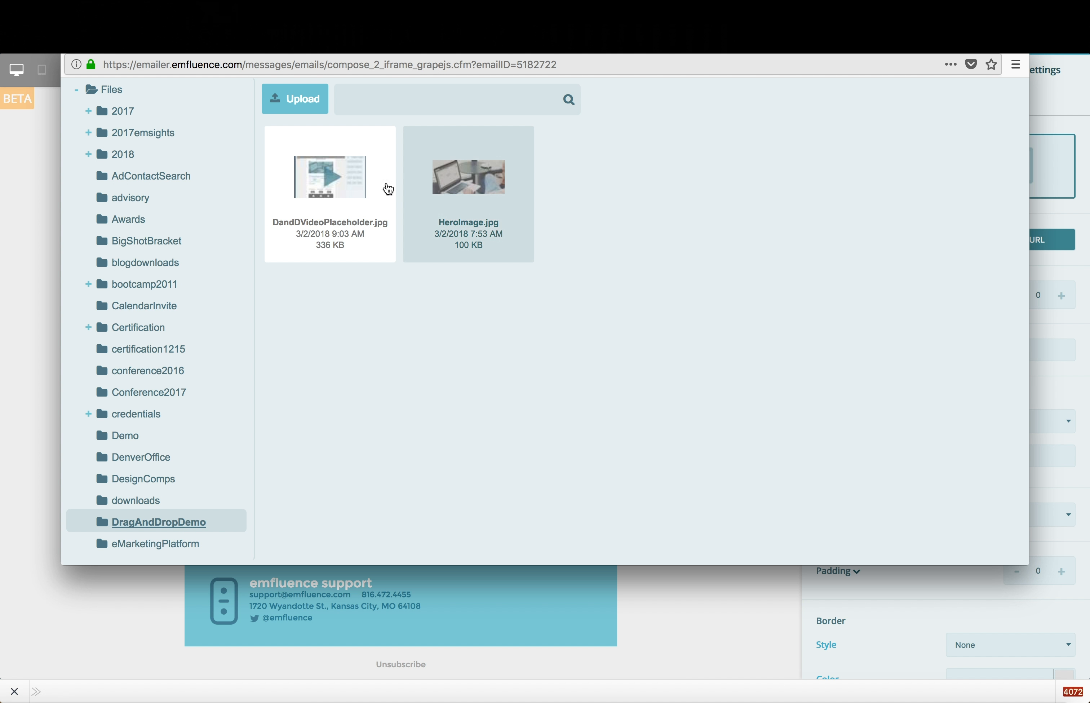
left_click(502, 192)
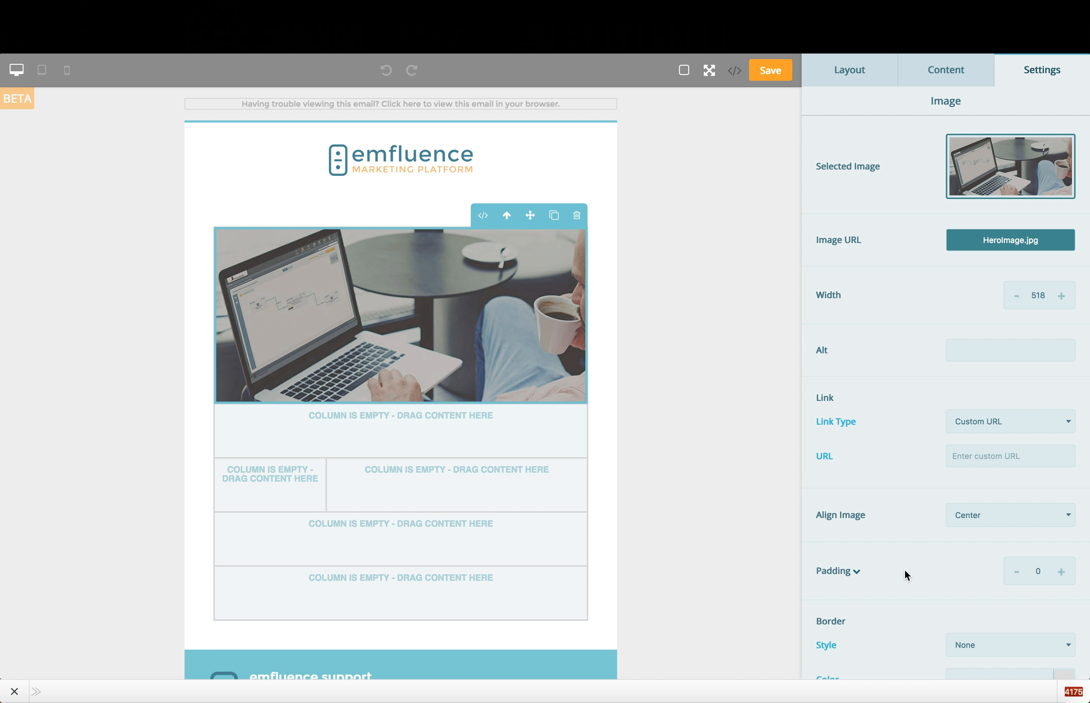
left_click(855, 573)
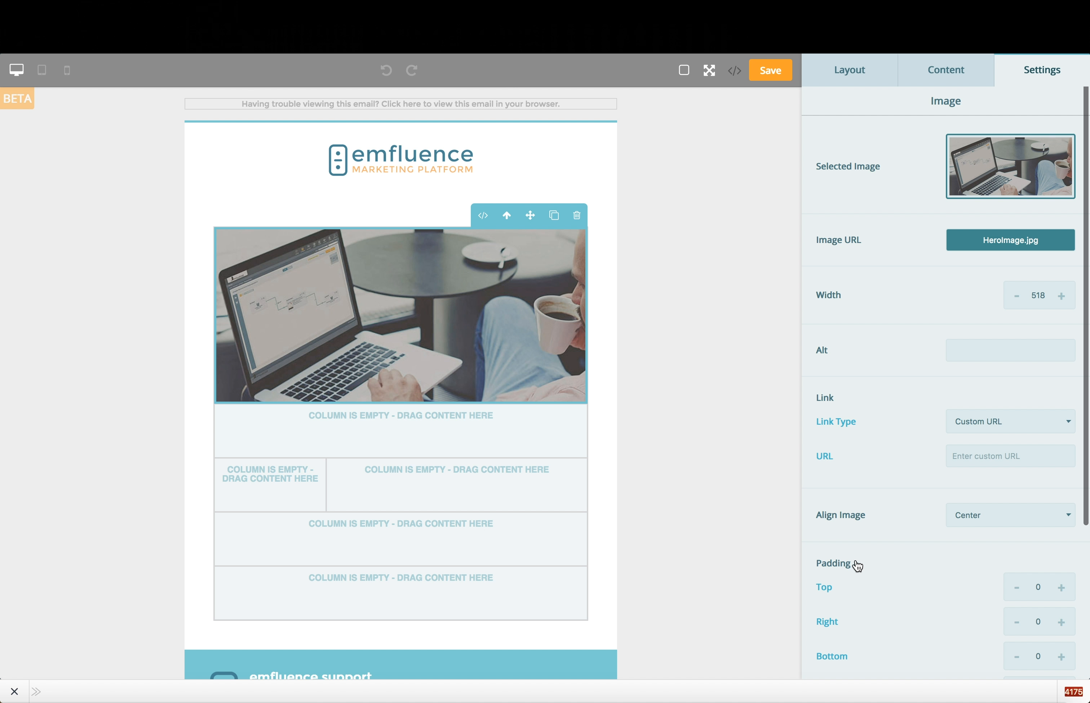
left_click(855, 559)
scroll(861, 646, "down", 3)
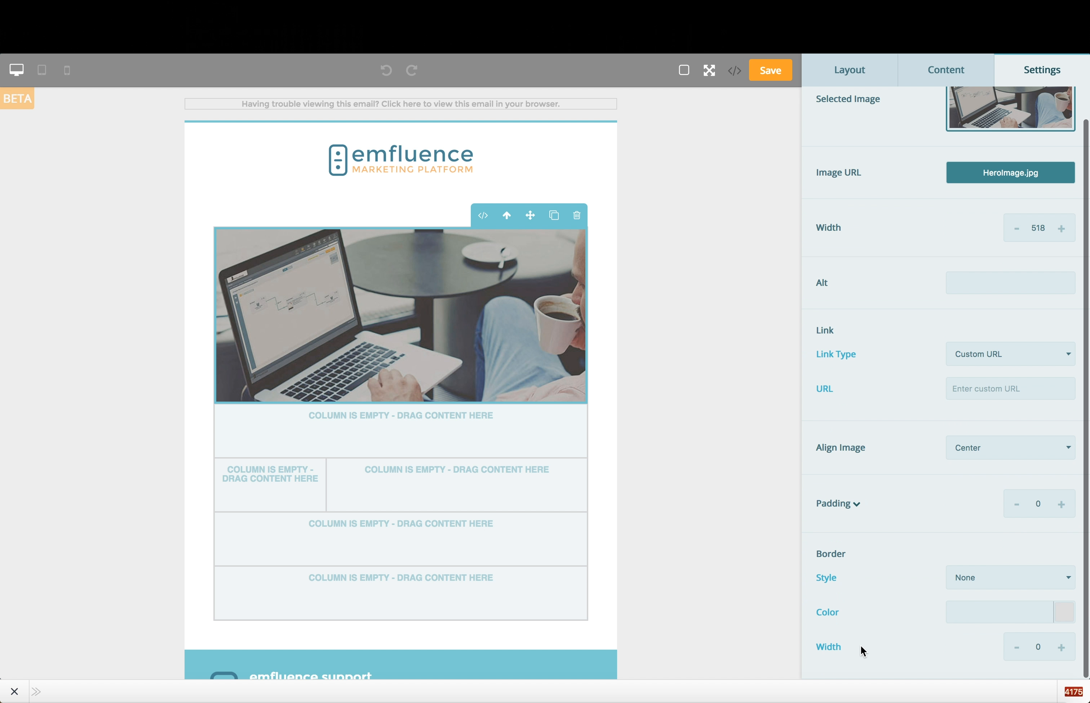
left_click(711, 476)
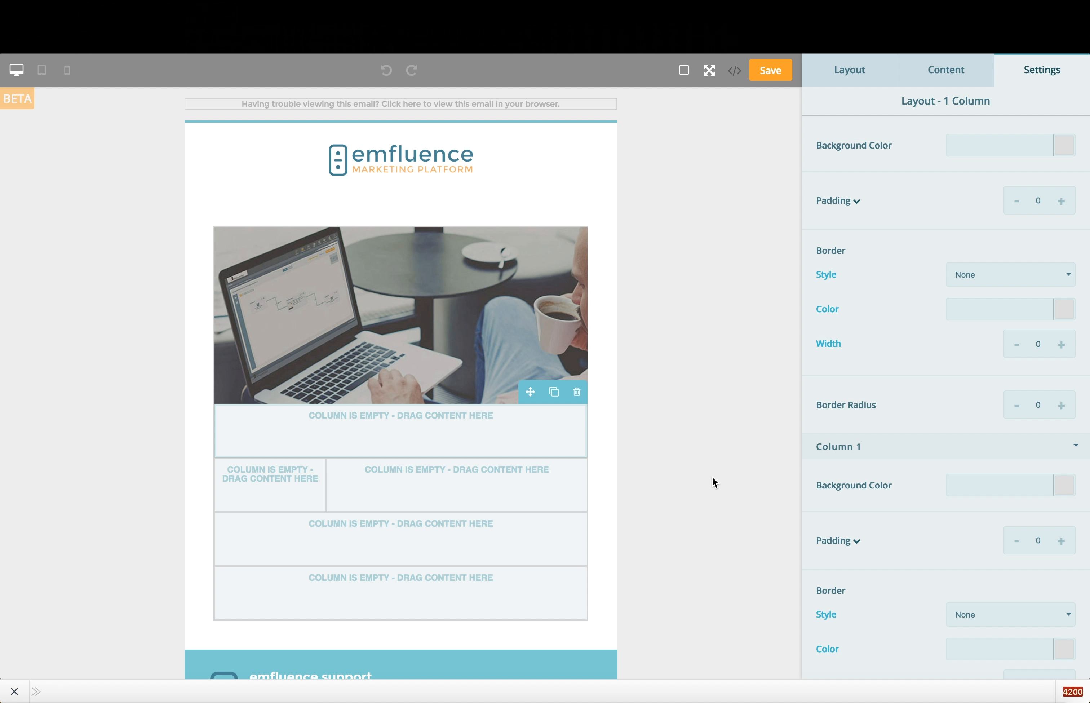
Step: Insert the saved content block "AAA-Drag and Drop Content Block 1" into the empty row below the hero image
left_click(933, 68)
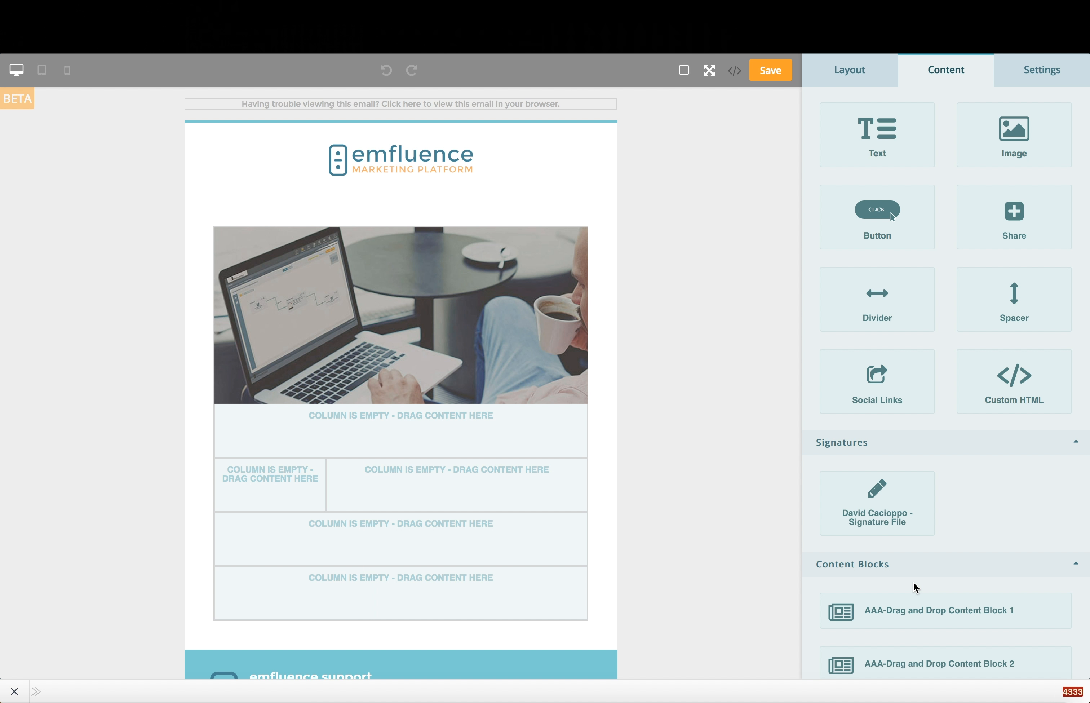
scroll(912, 583, "down", 5)
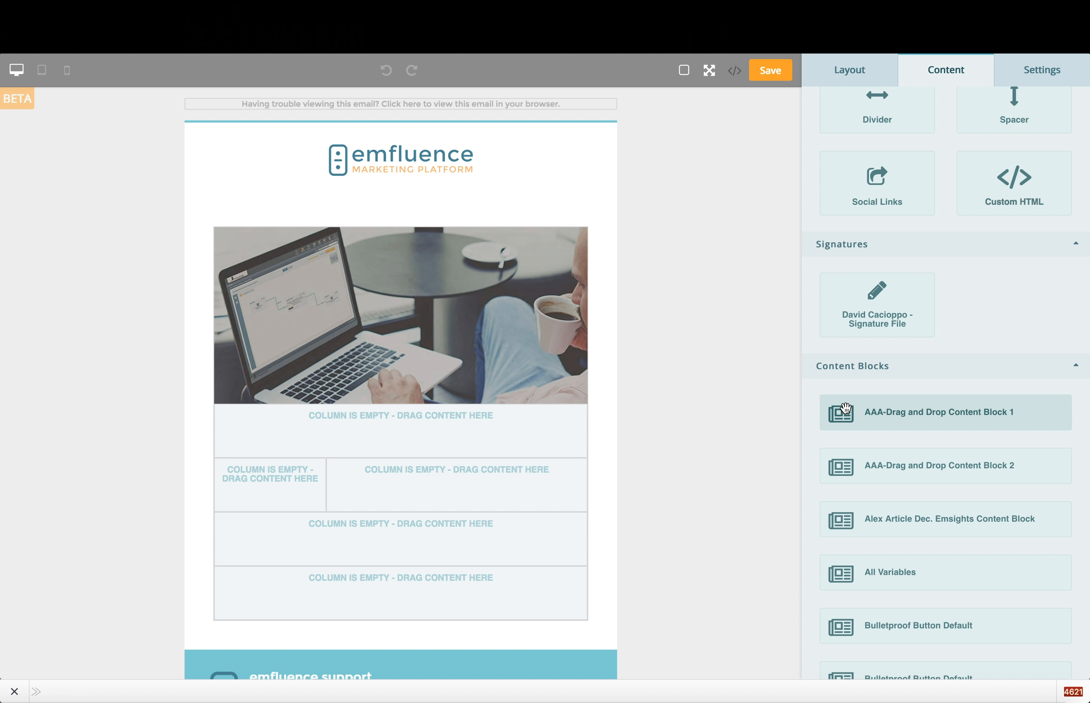
left_click_drag(846, 409, 552, 425)
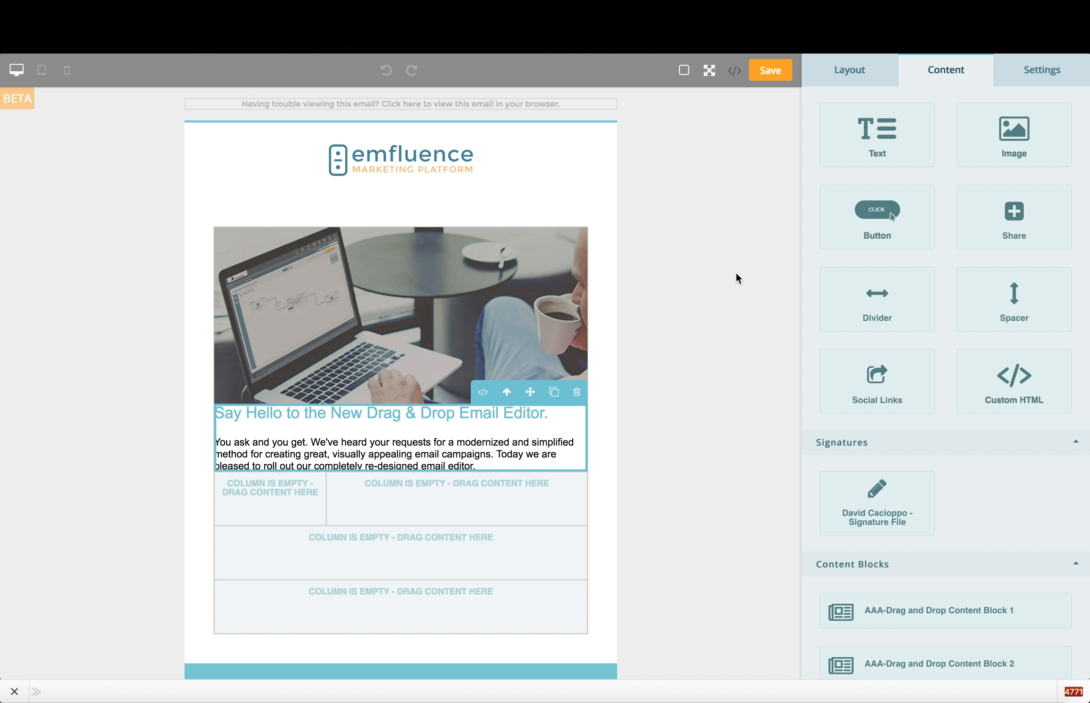
Step: Insert DandDVideoPlaceholder.jpg from the DragAndDropDemo folder as an image in the narrow column of the two-column row
left_click_drag(983, 139, 295, 488)
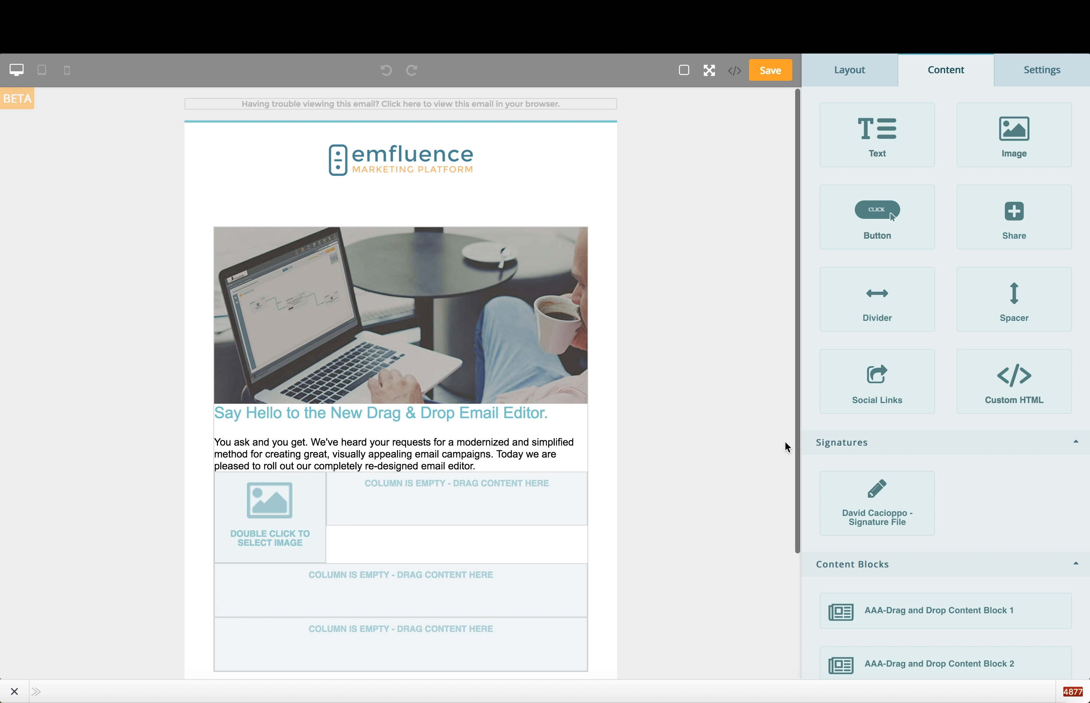
double_click(290, 492)
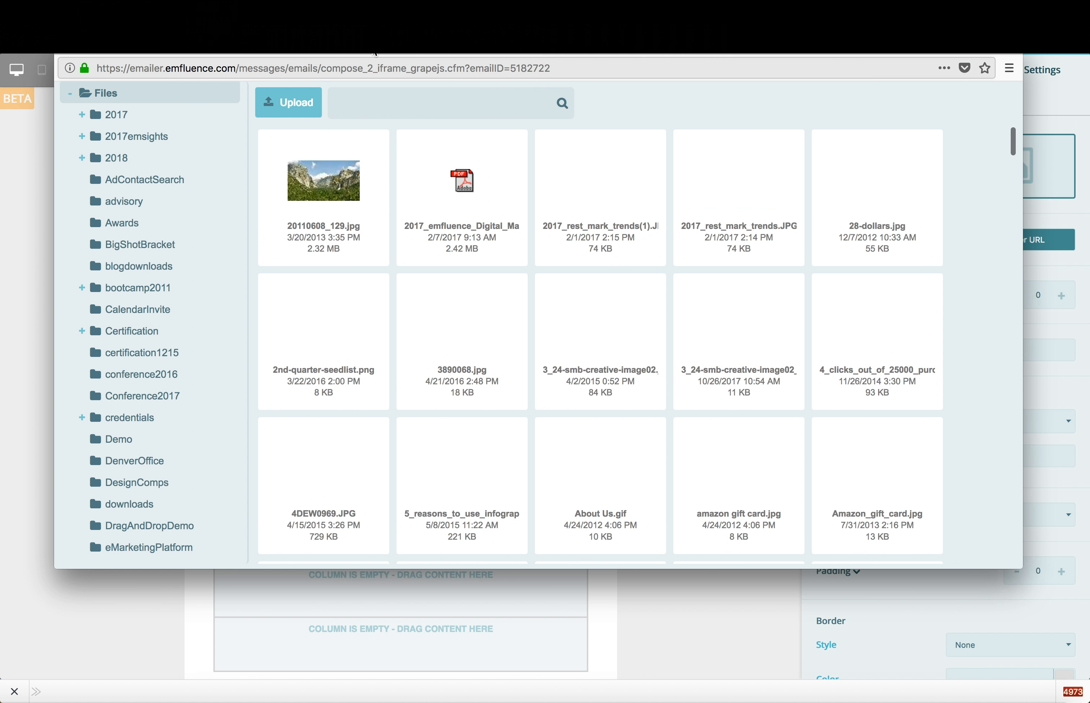
left_click(166, 523)
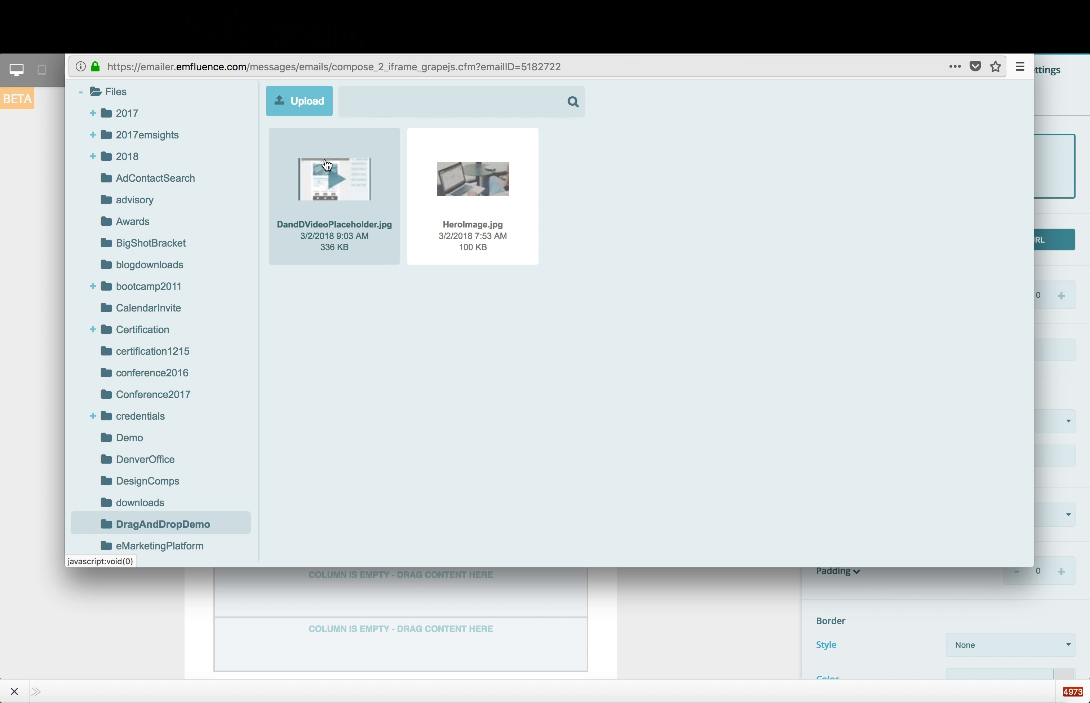
double_click(327, 165)
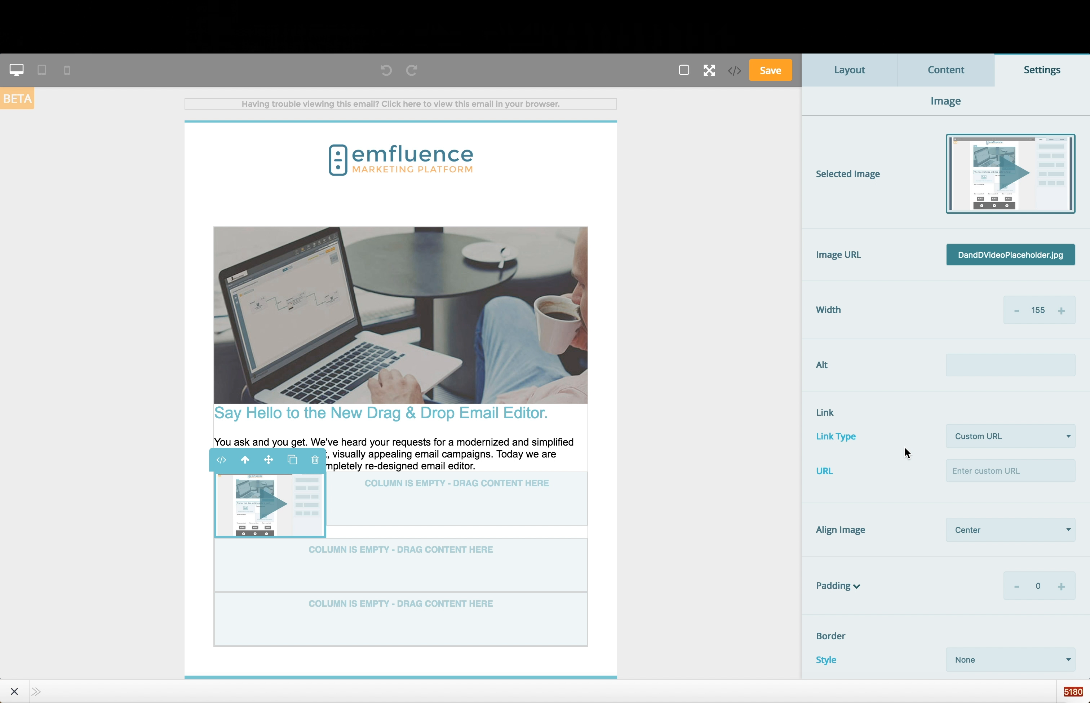
Step: Give the video placeholder image a solid border in brand color #2e8498 with a width of 2
scroll(904, 446, "down", 3)
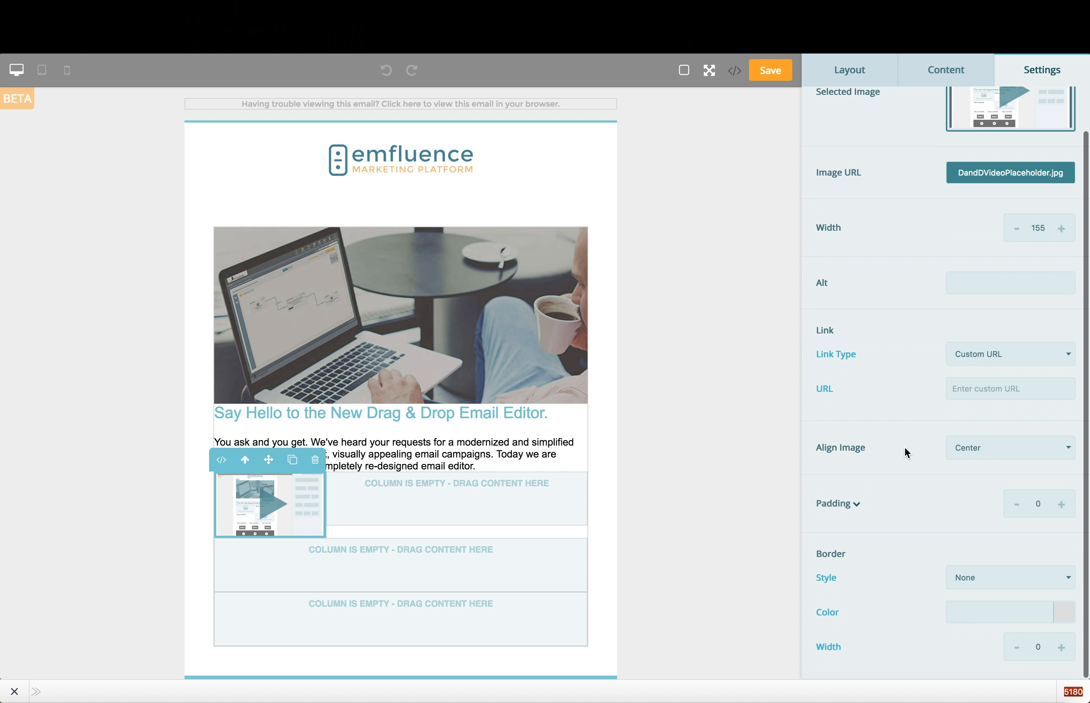
left_click(986, 573)
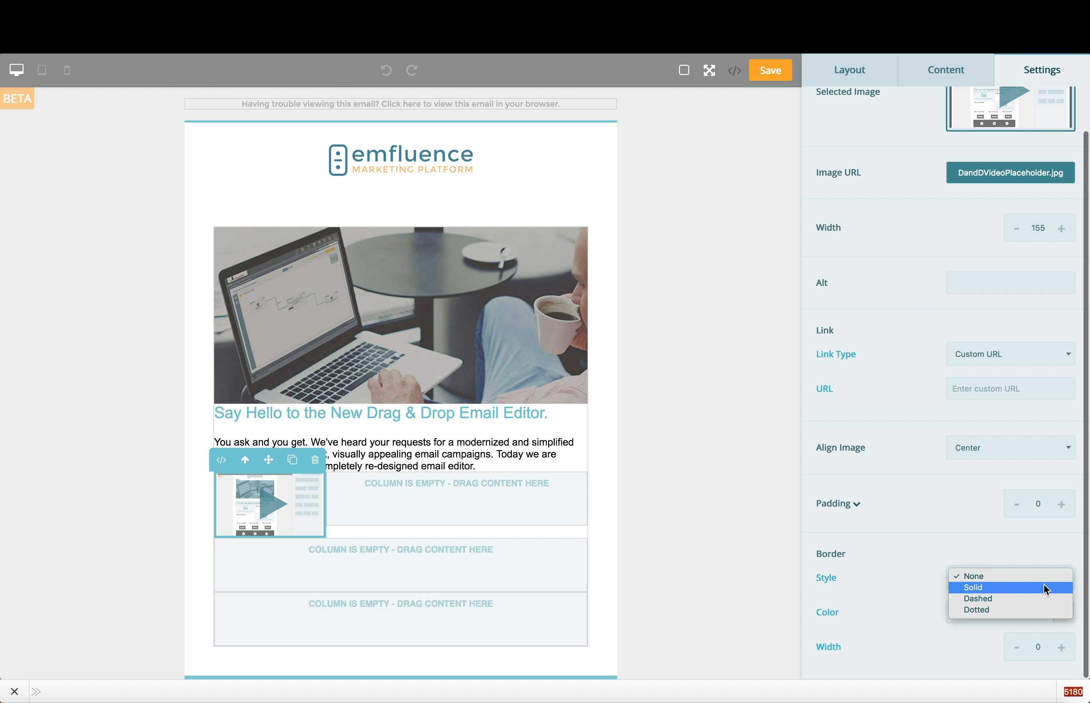
left_click(1043, 587)
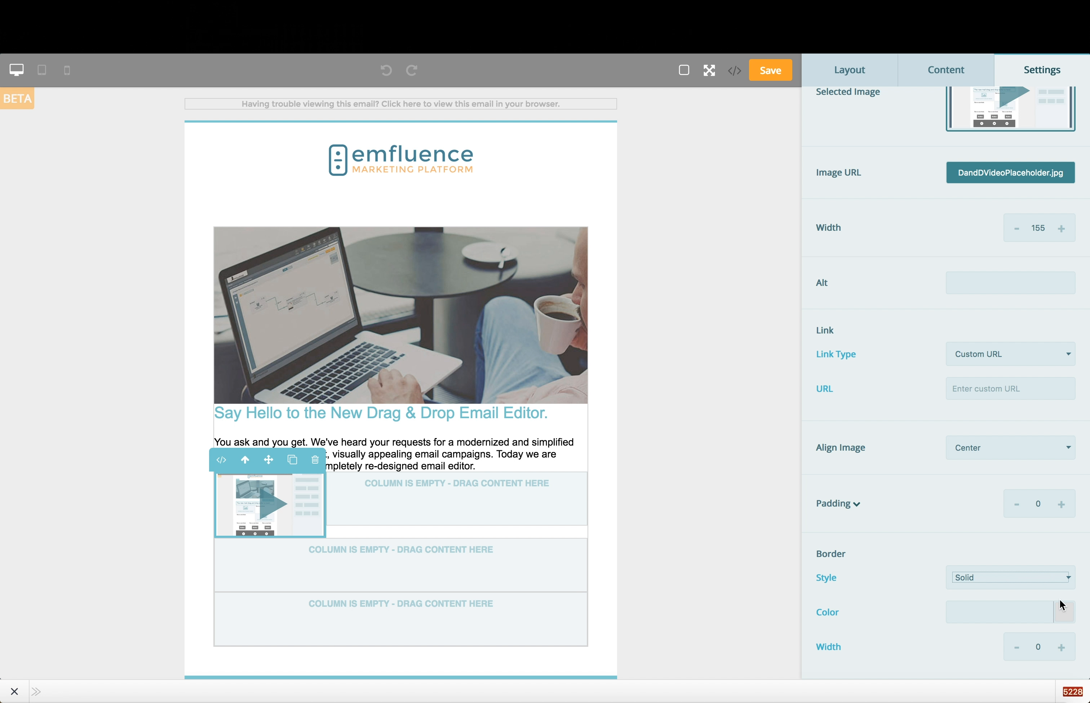
left_click(1068, 618)
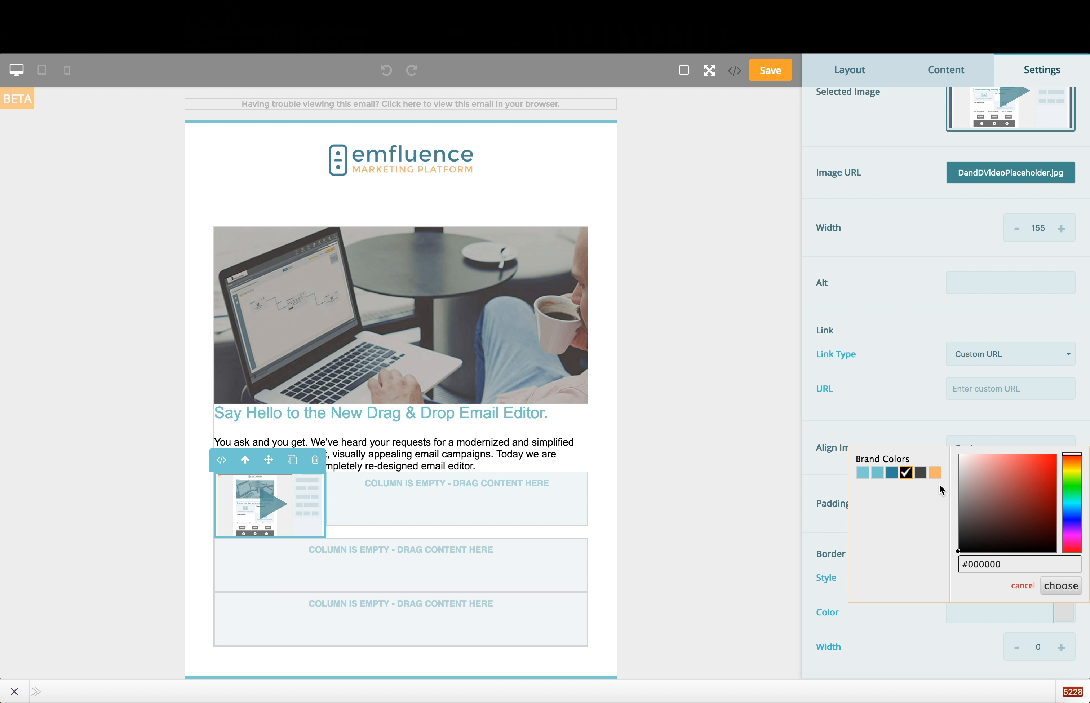
left_click(892, 472)
left_click(1070, 588)
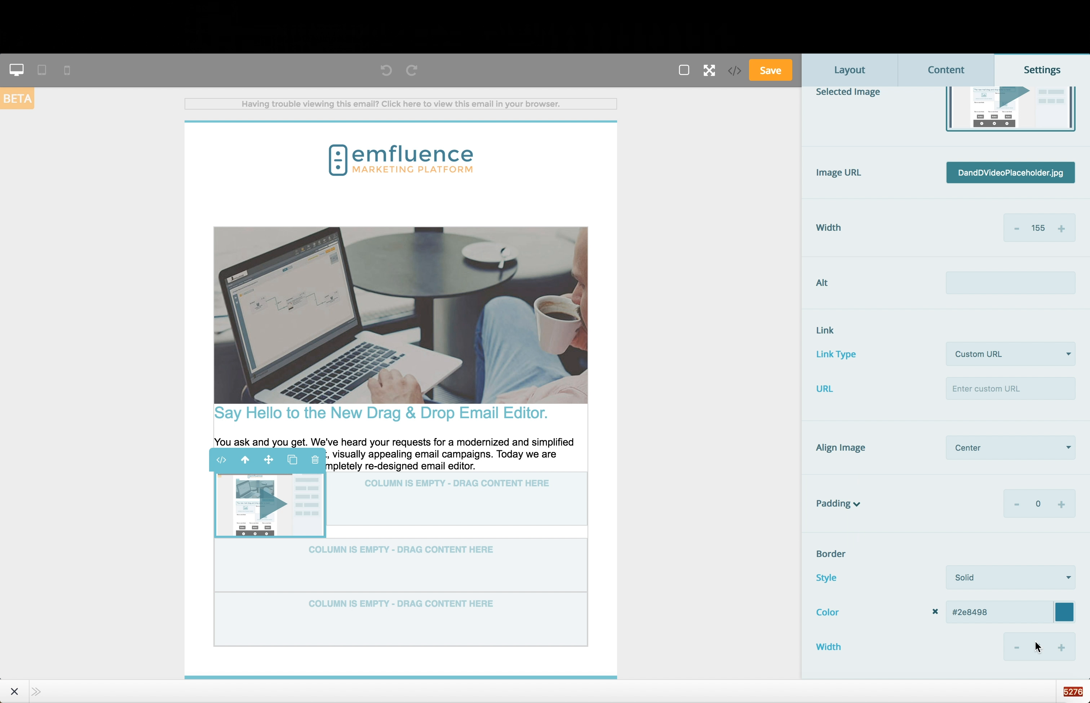
left_click(1063, 647)
left_click(1062, 647)
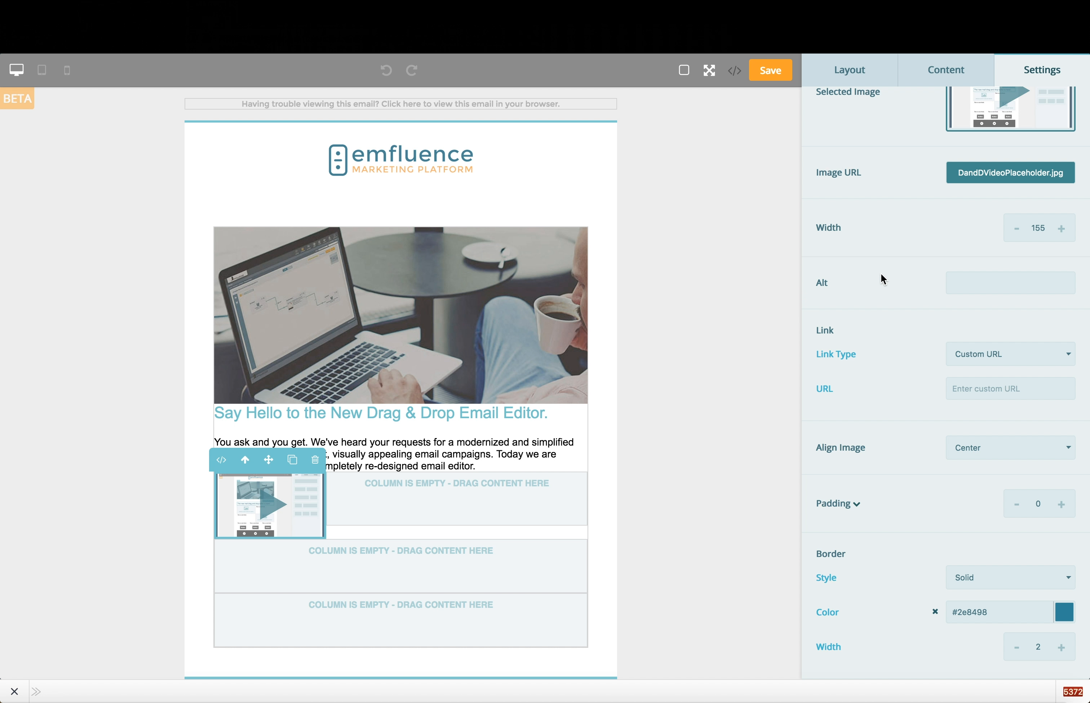
scroll(883, 266, "up", 3)
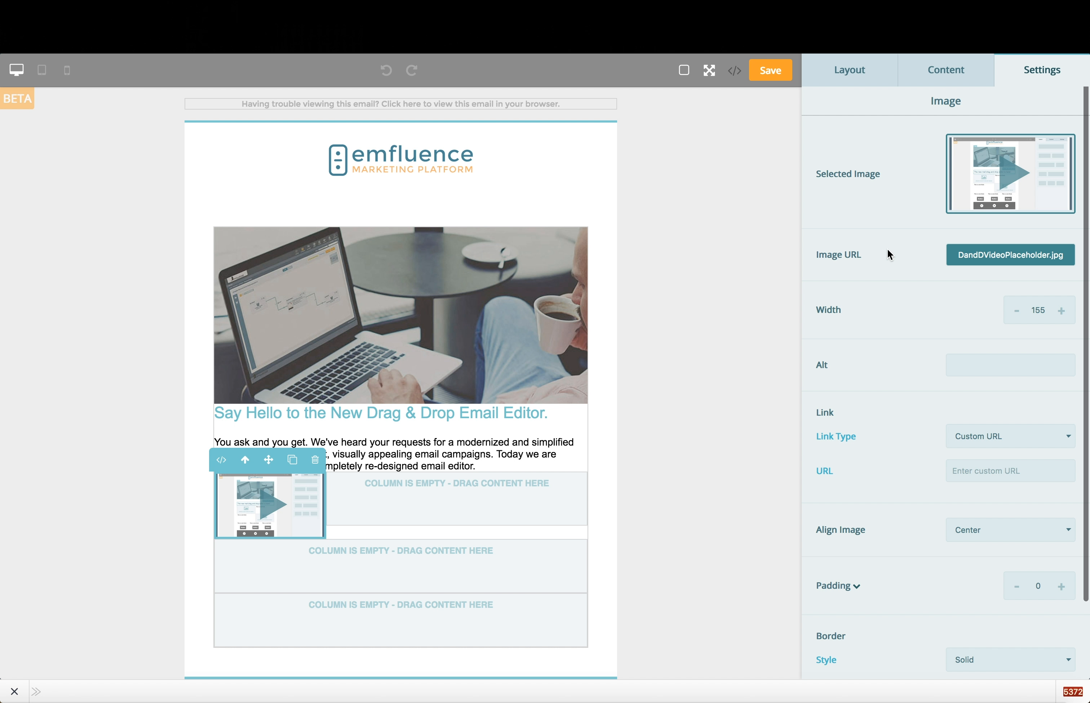
Step: Add a text block beneath the video placeholder image and replace its sample text with "Video Demo"
left_click(947, 69)
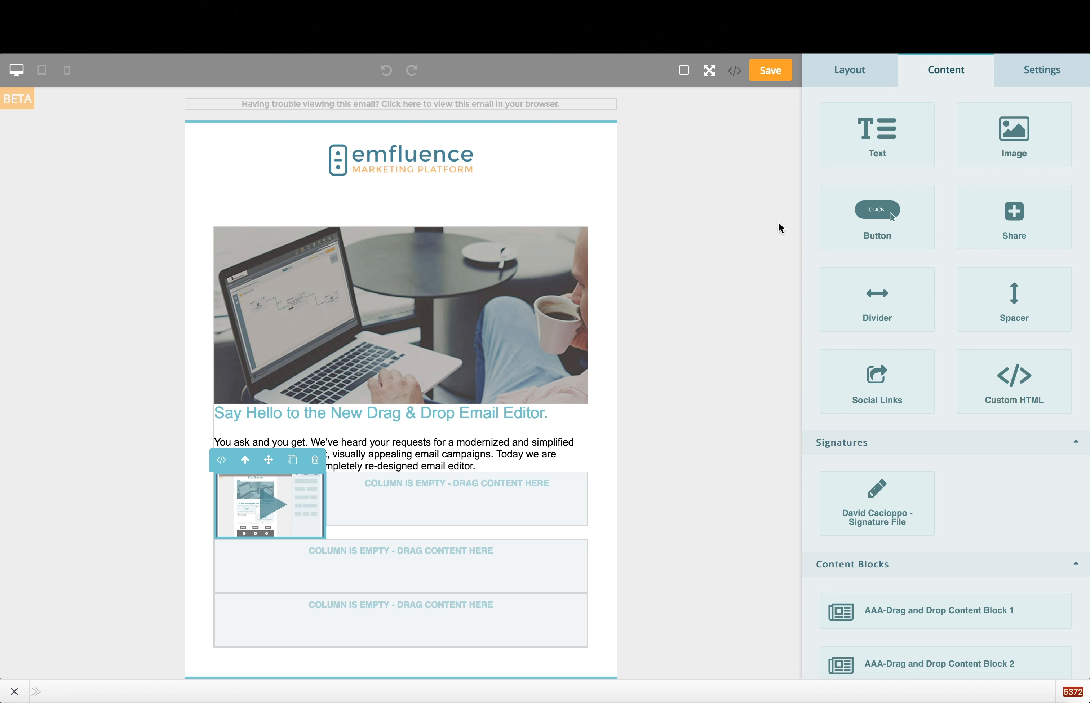
left_click_drag(895, 133, 242, 529)
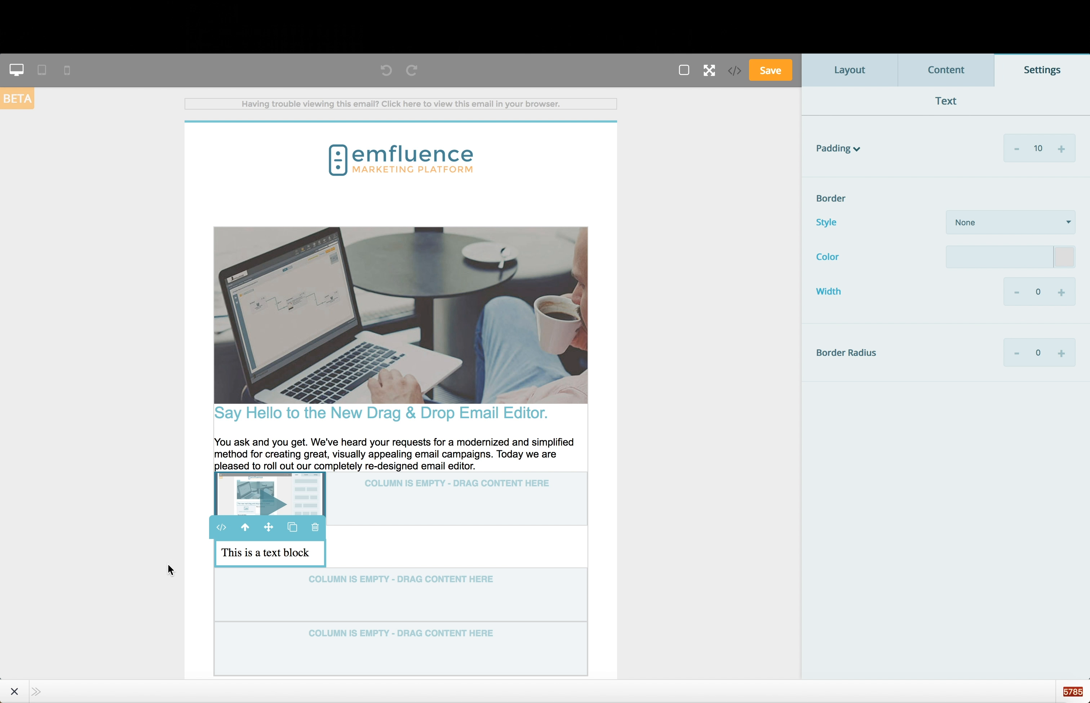
left_click(257, 554)
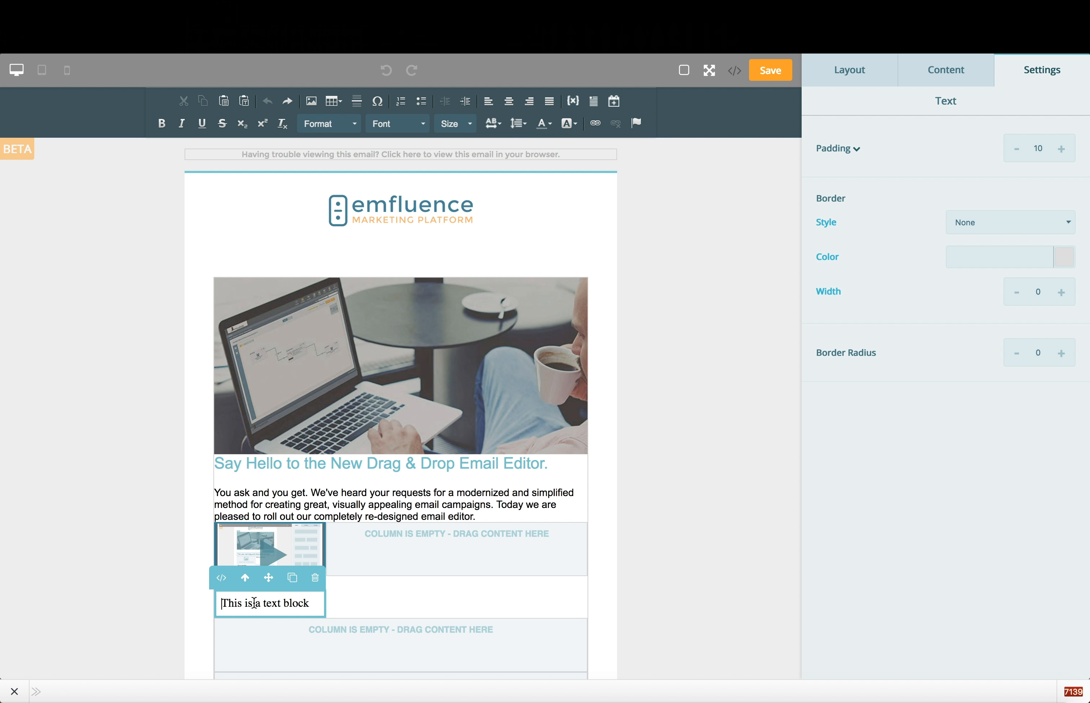
triple_click(256, 603)
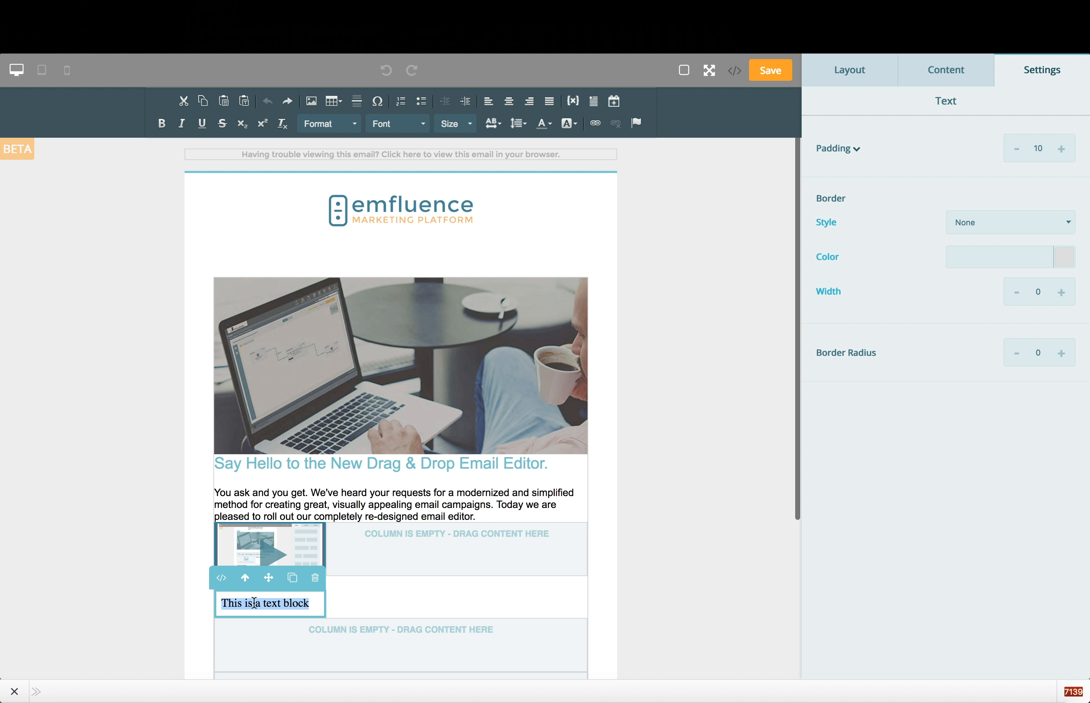
type("Video Demo")
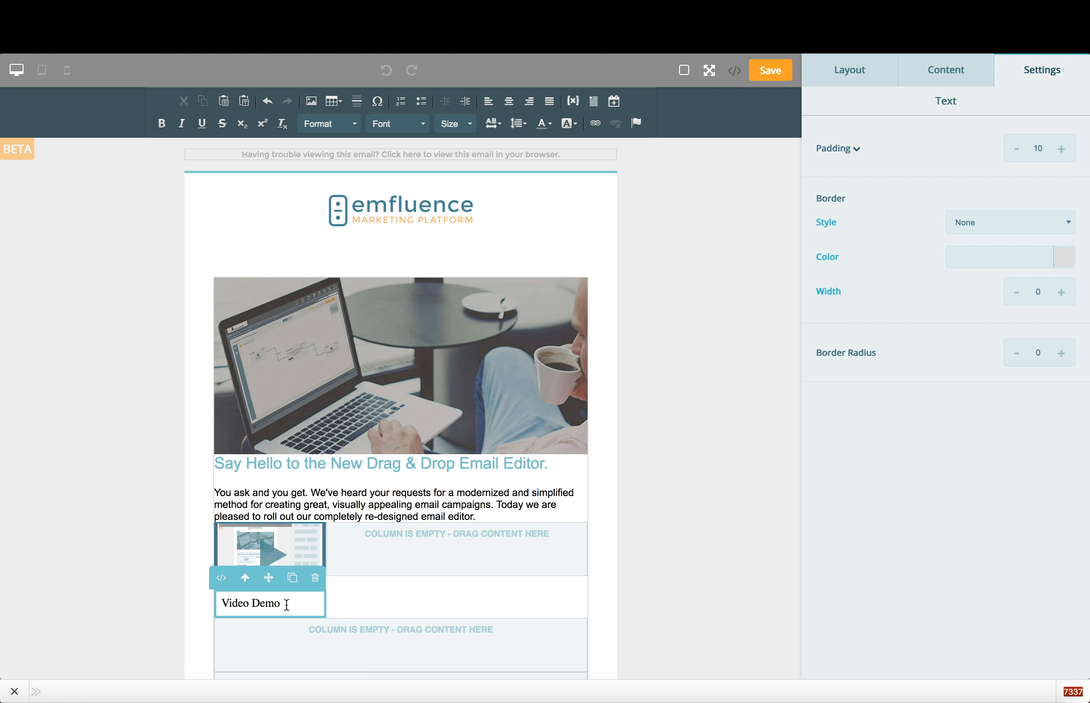
Step: Format the "Video Demo" caption as centered, bold Arial at size 12
left_click_drag(281, 602, 156, 598)
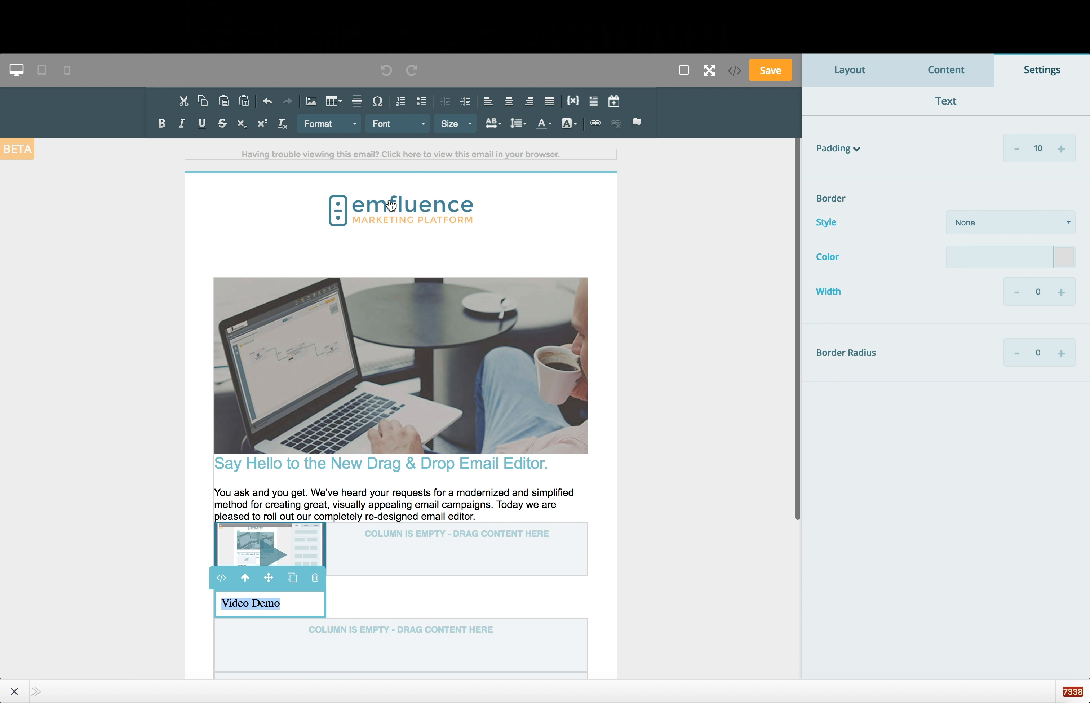
left_click(505, 103)
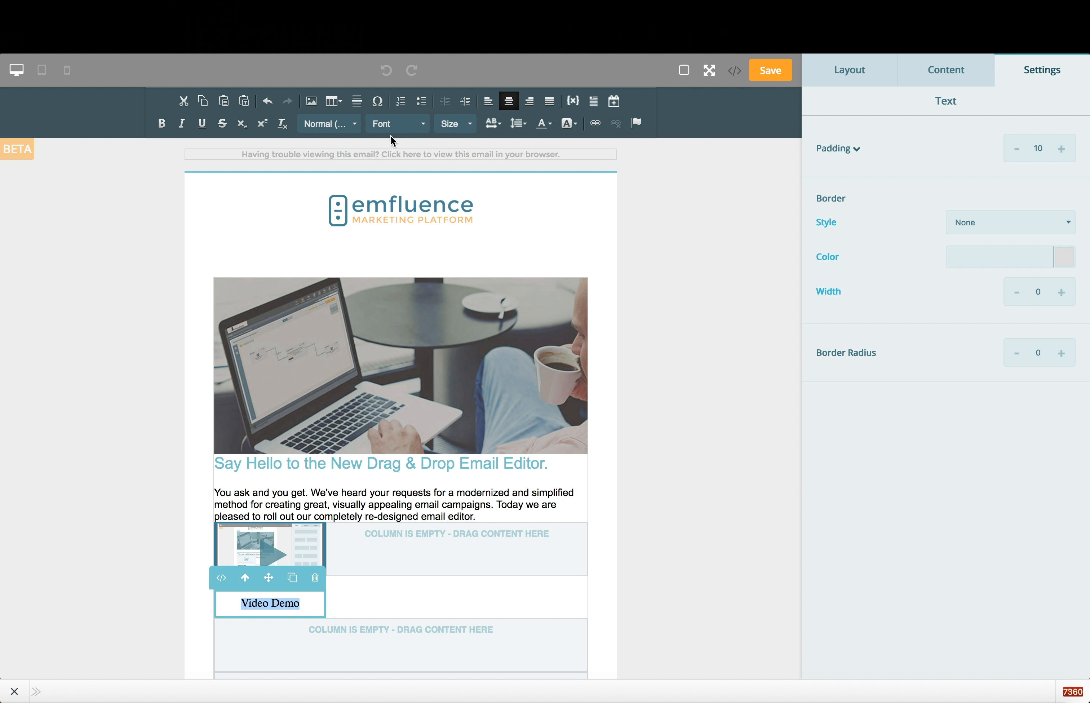
left_click(405, 125)
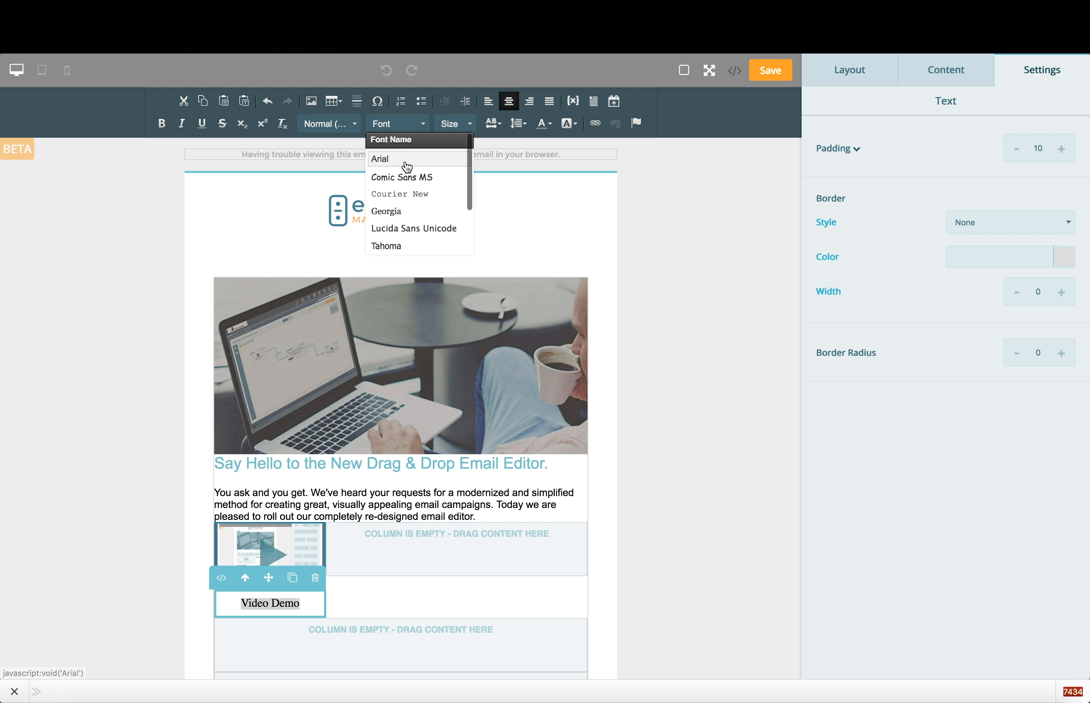
left_click(408, 166)
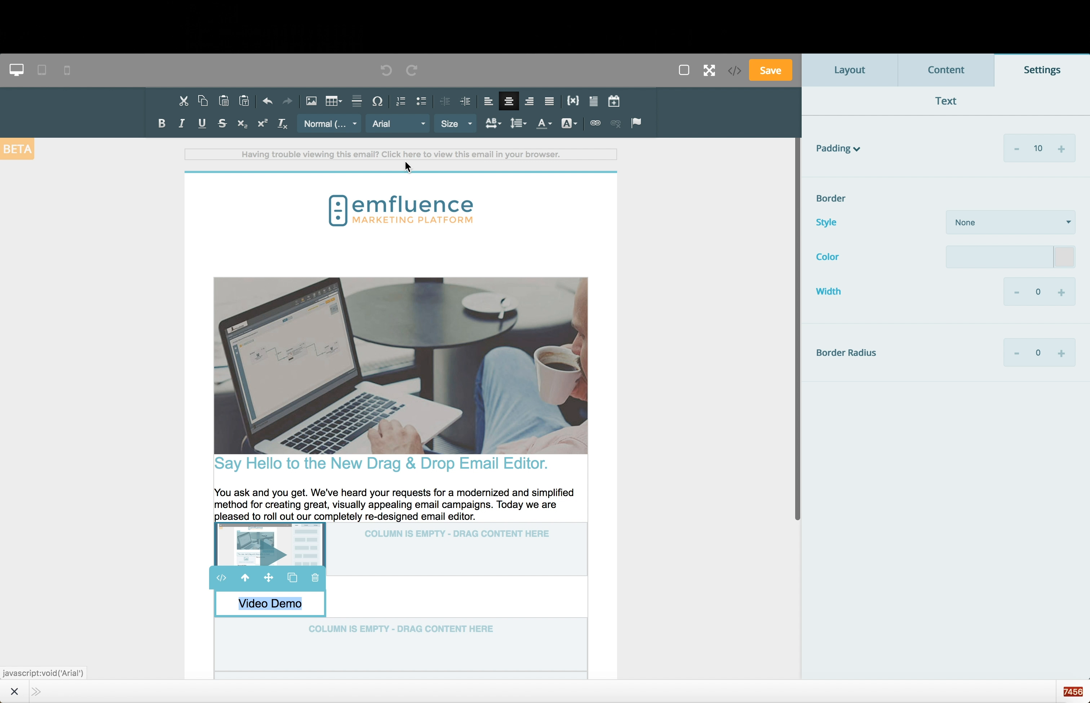
left_click(457, 124)
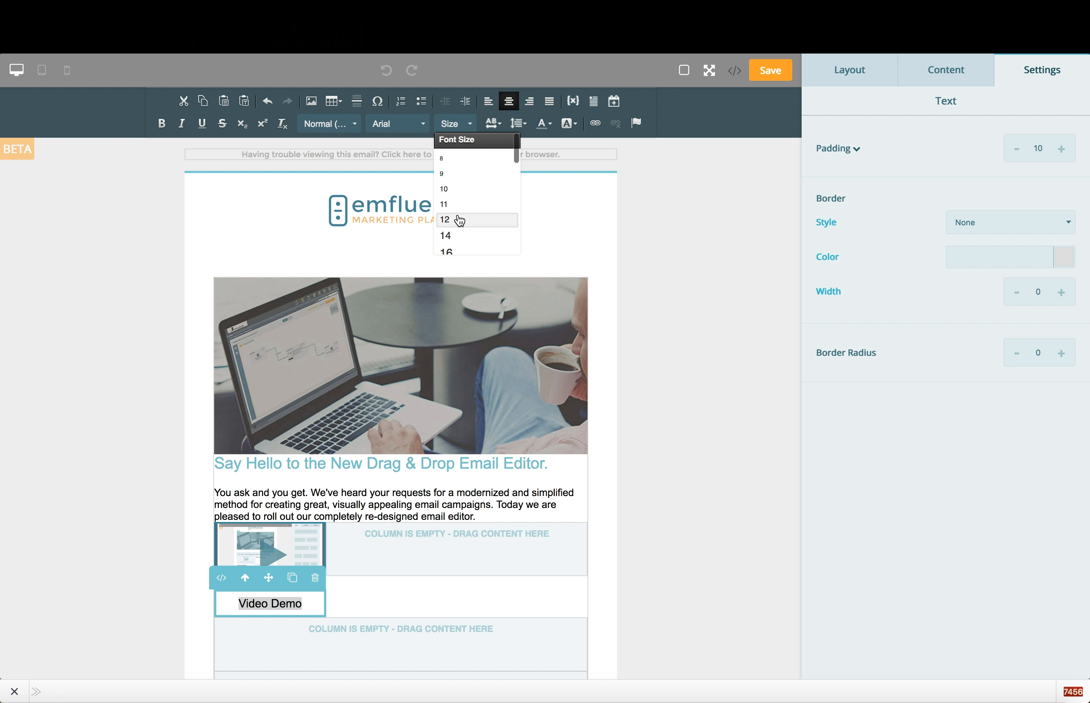
left_click(455, 219)
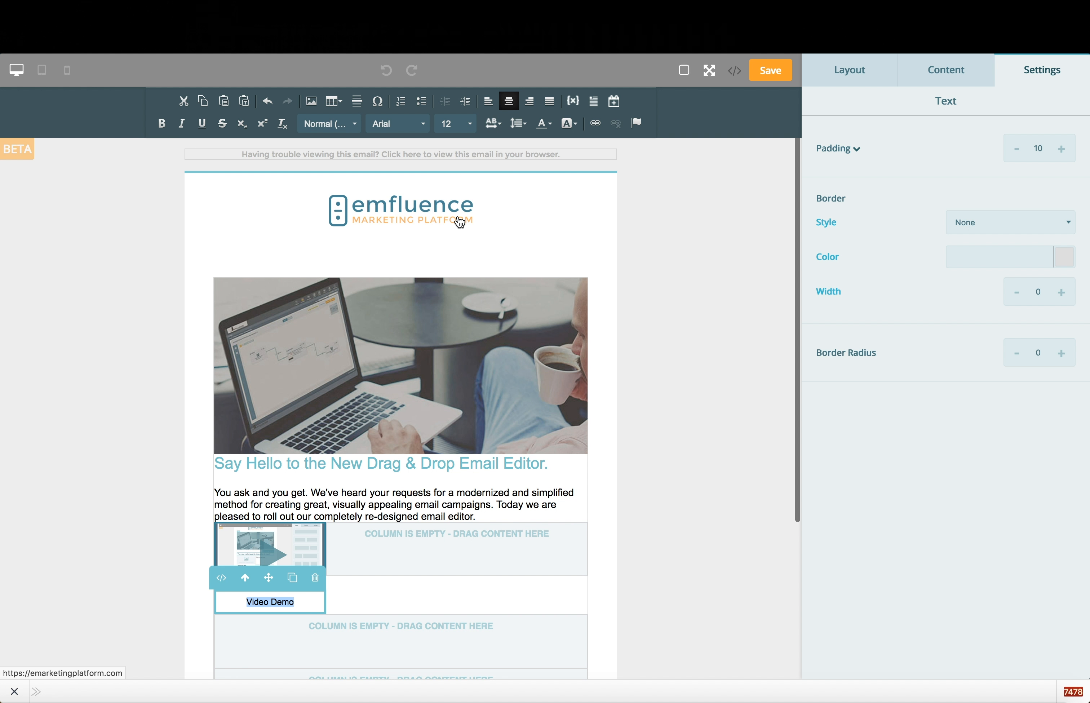
left_click(159, 128)
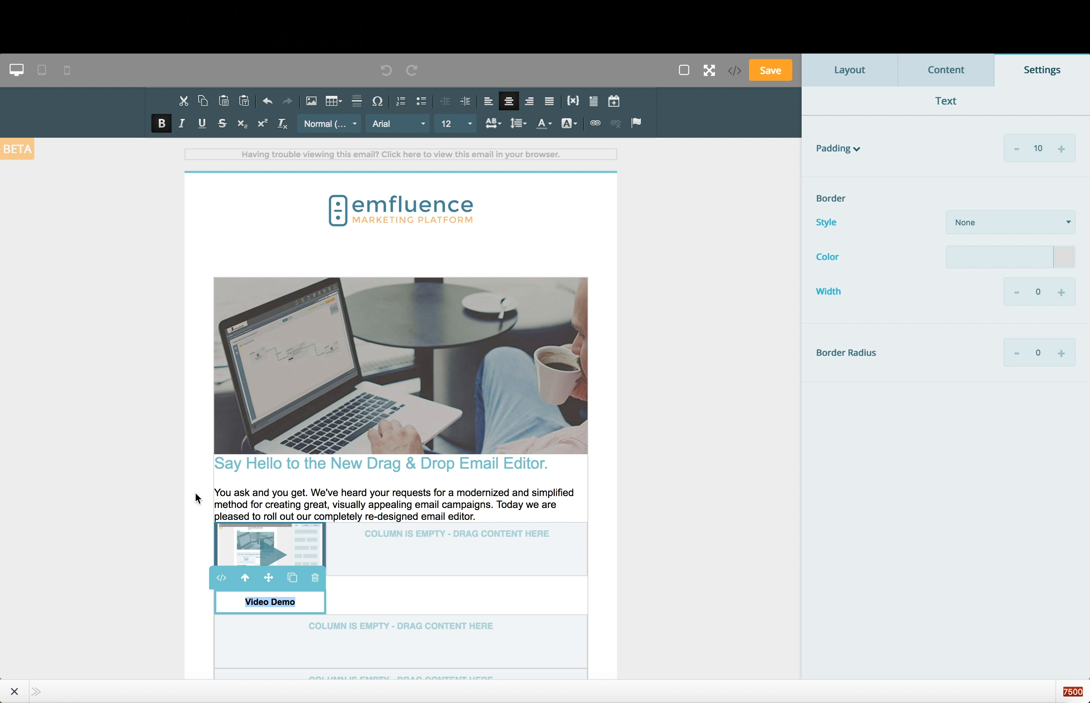
Step: Place the saved content block "AAA-Drag and Drop Content Block 2" in the empty wide column beside the video placeholder image
left_click(303, 599)
left_click(717, 452)
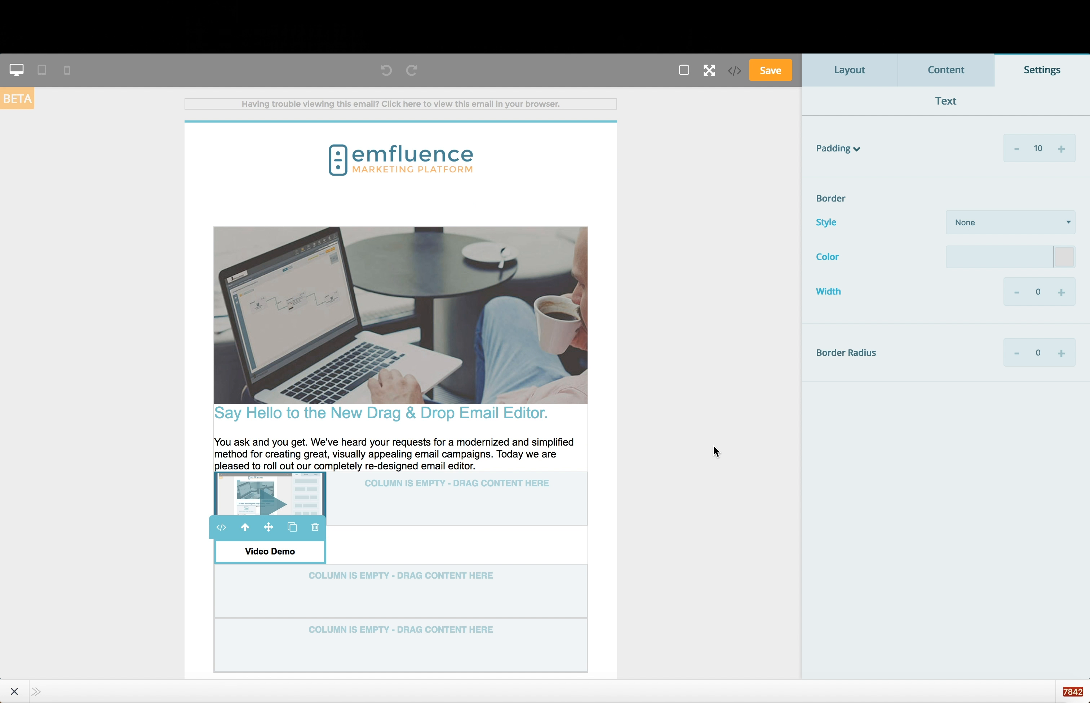
left_click(936, 82)
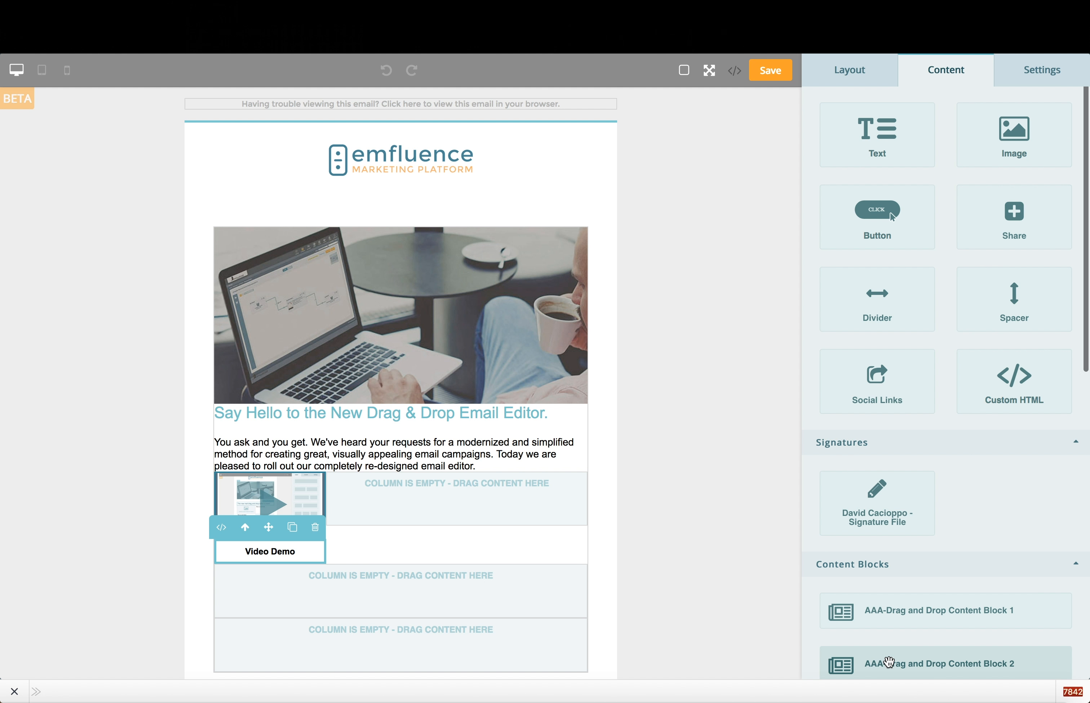
scroll(938, 660, "down", 7)
left_click_drag(883, 348, 561, 478)
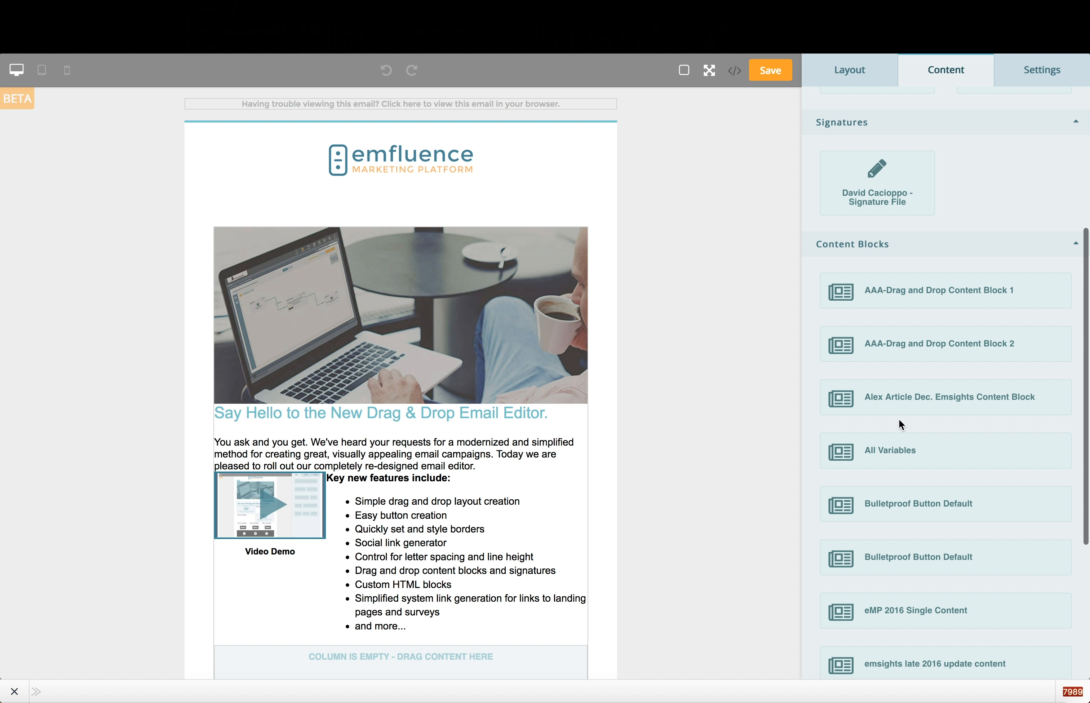
Step: Add a button in the empty row below the two-column row and paste the newdraganddropeditor blog address as its custom URL
scroll(898, 419, "up", 5)
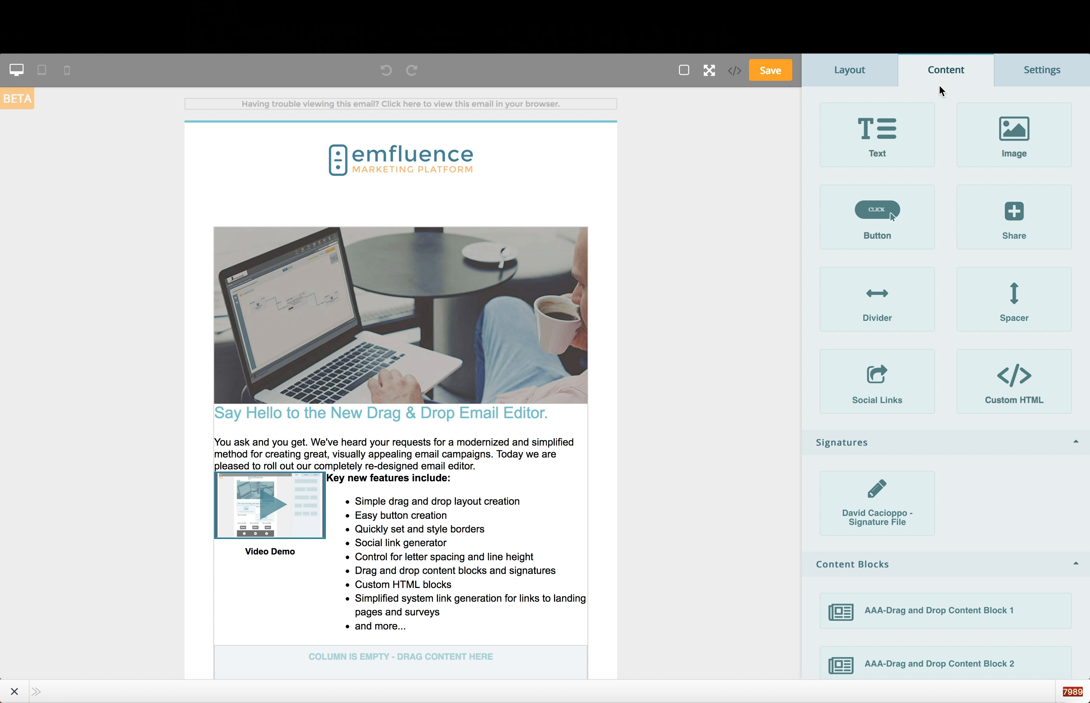
left_click_drag(857, 199, 502, 573)
left_click_drag(504, 558, 504, 563)
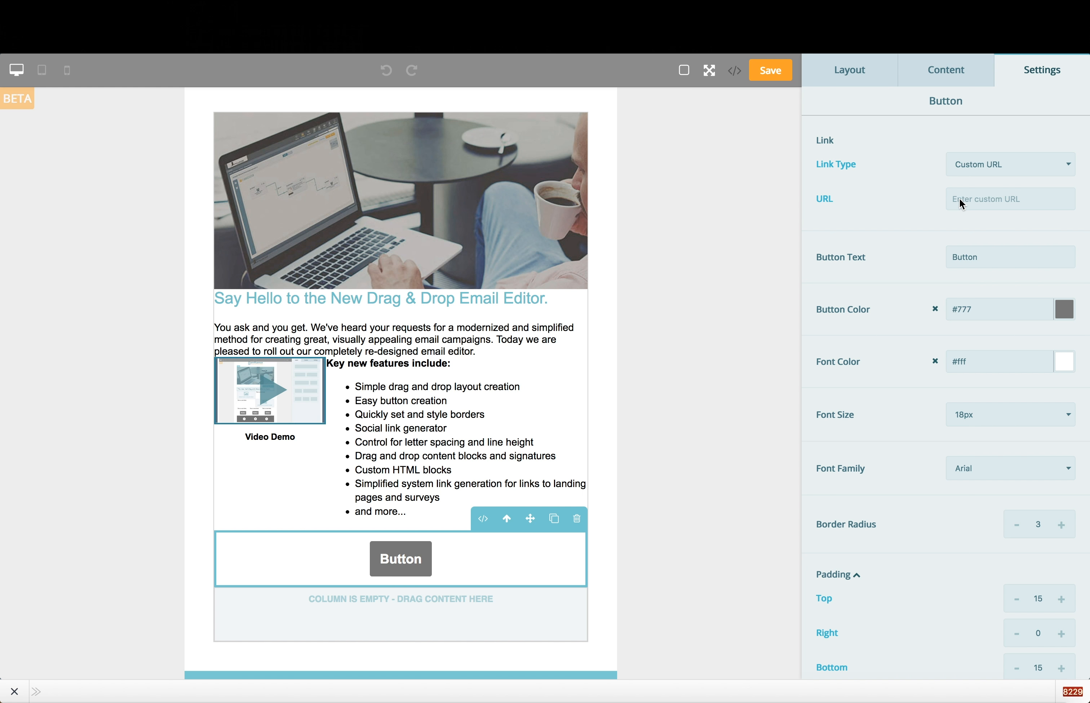
key("ctrl+v")
Step: Replace the button's text with "Watch the Video Demo"
left_click(984, 261)
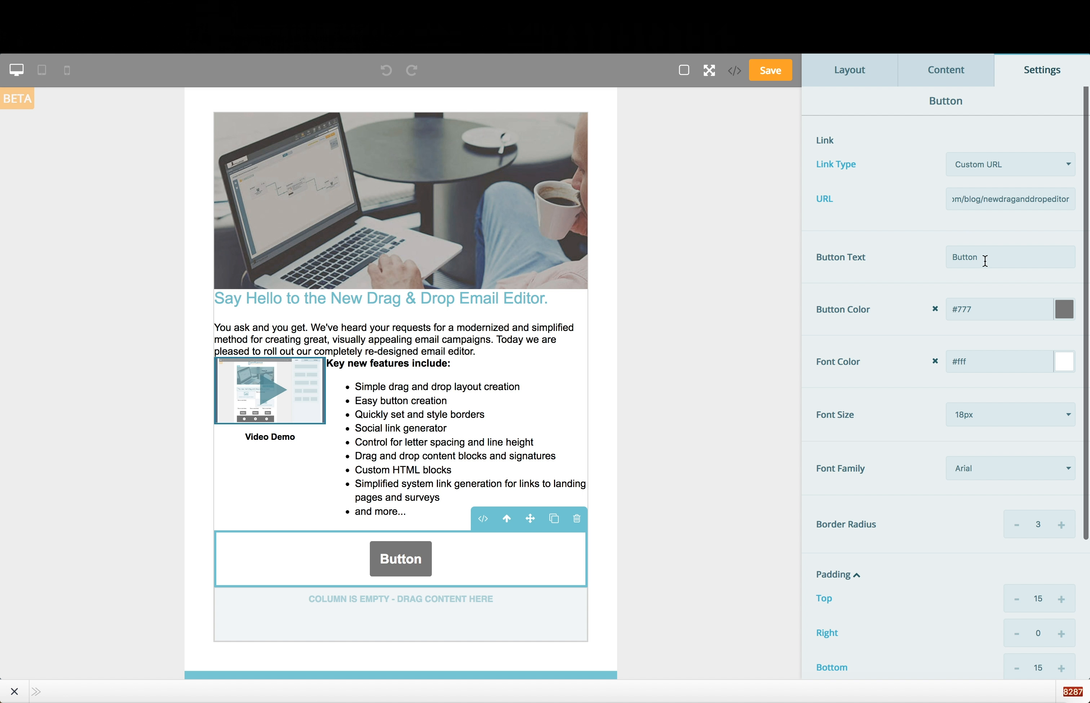
key("super+a")
type("W")
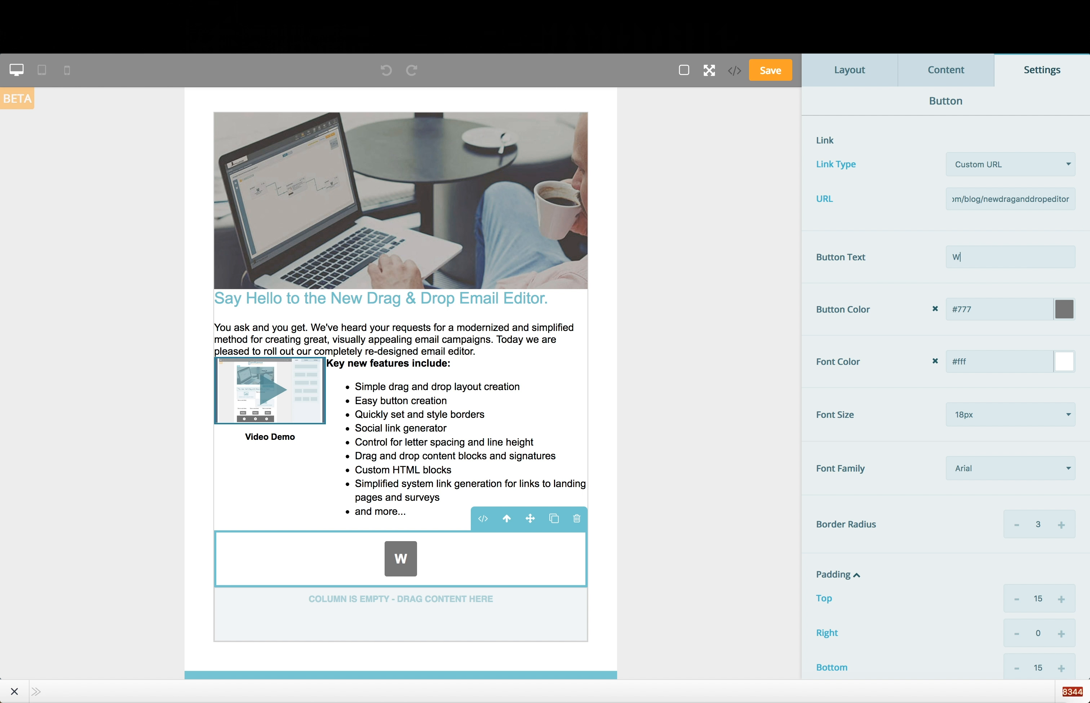
type("atch th")
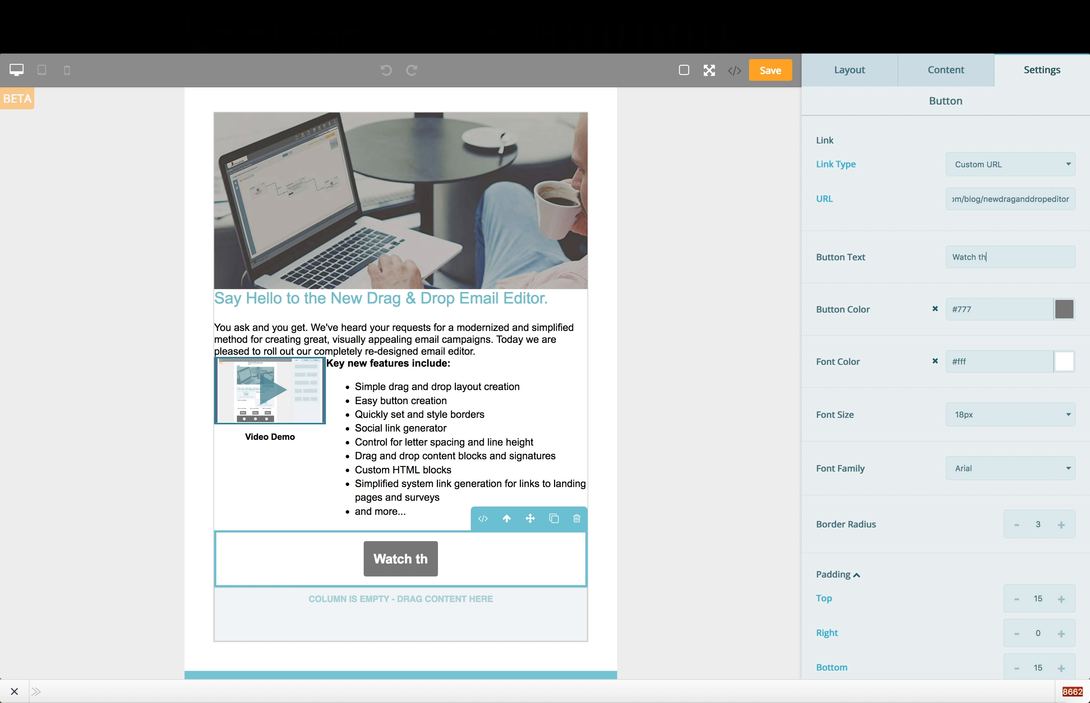
type("e Video ")
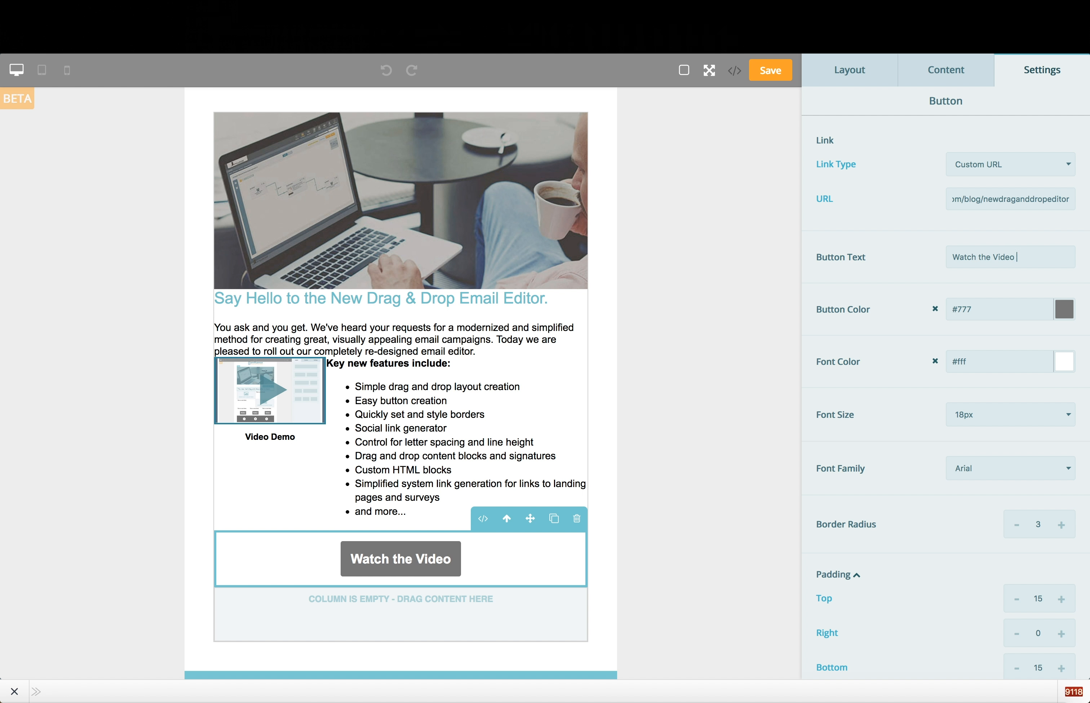
type("Demo")
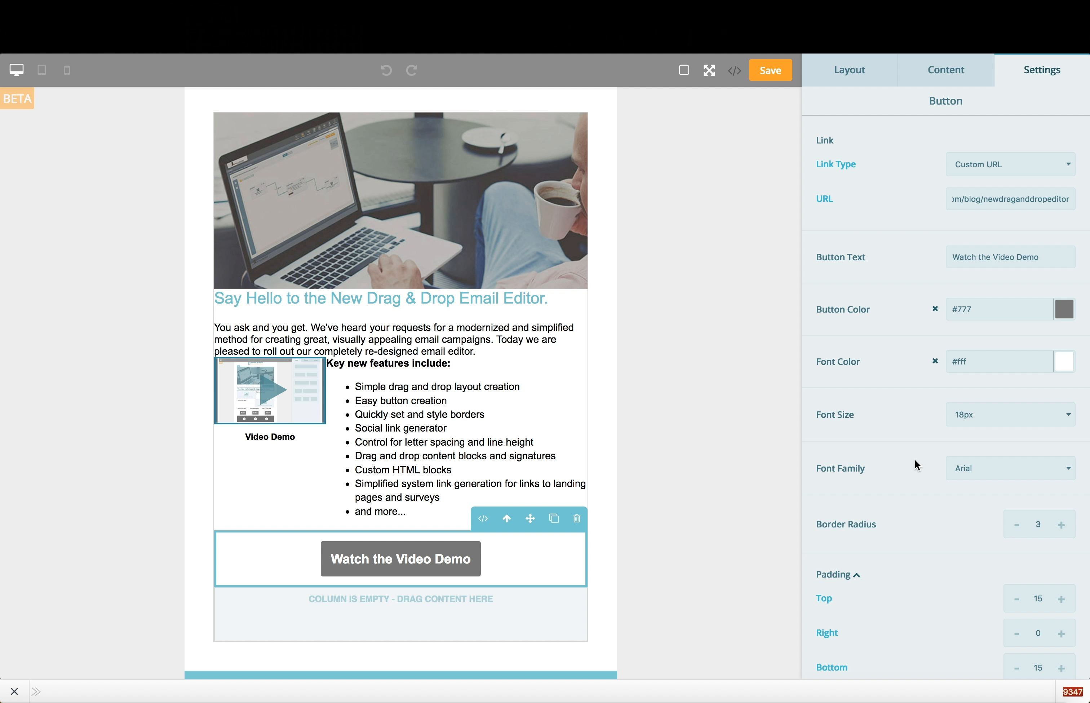
Step: Set the button color to the orange brand color #ffb267
left_click(1069, 312)
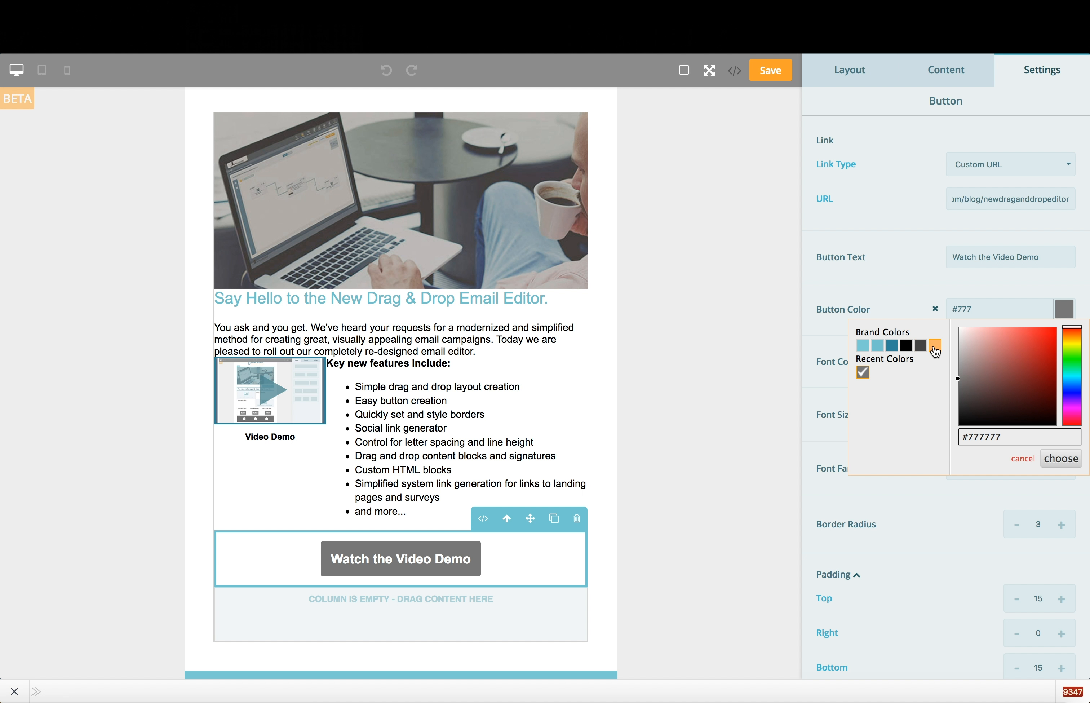
left_click(935, 351)
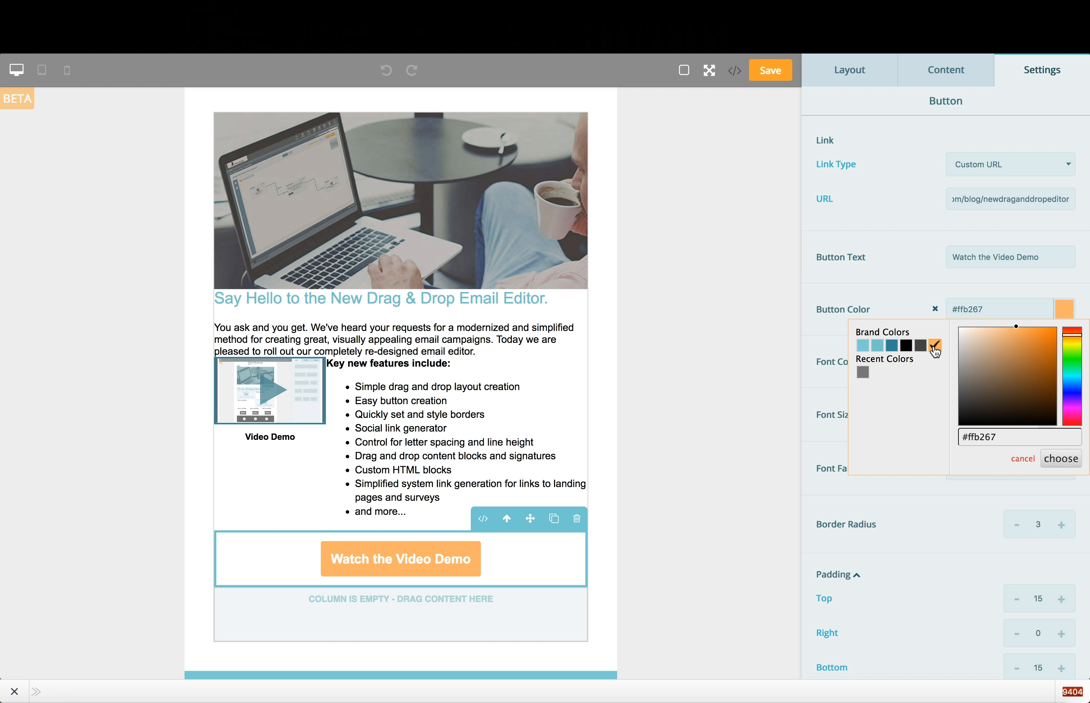
left_click(1066, 462)
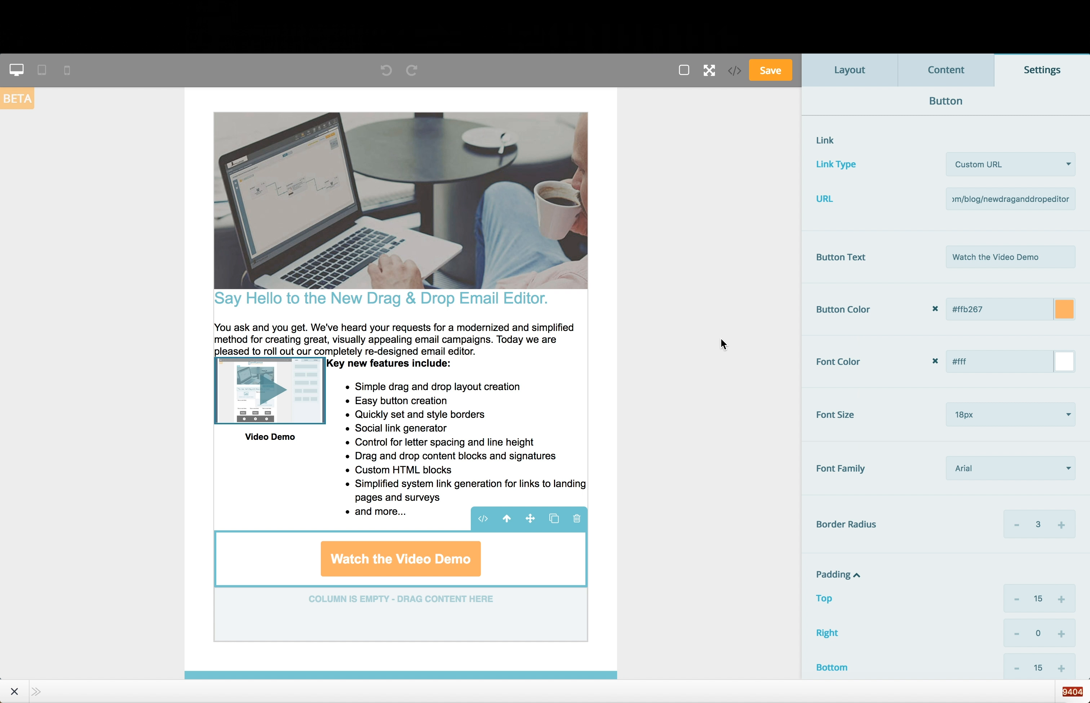
Step: Add a social links block in the last empty row beneath the "Watch the Video Demo" button
left_click(936, 80)
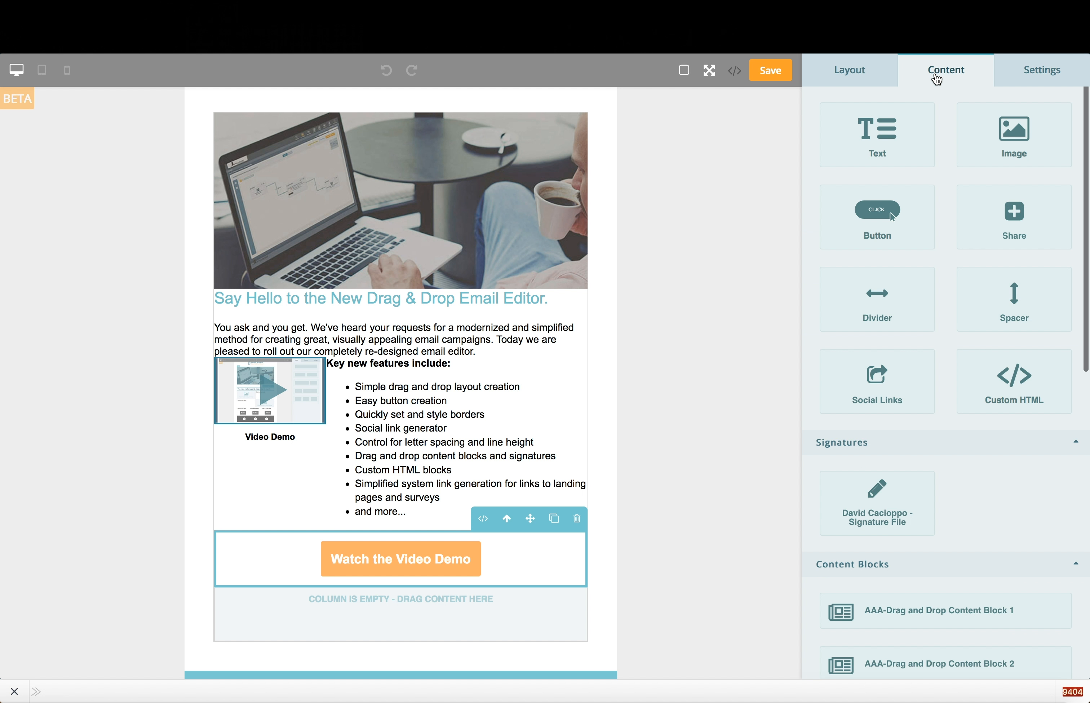
left_click(750, 279)
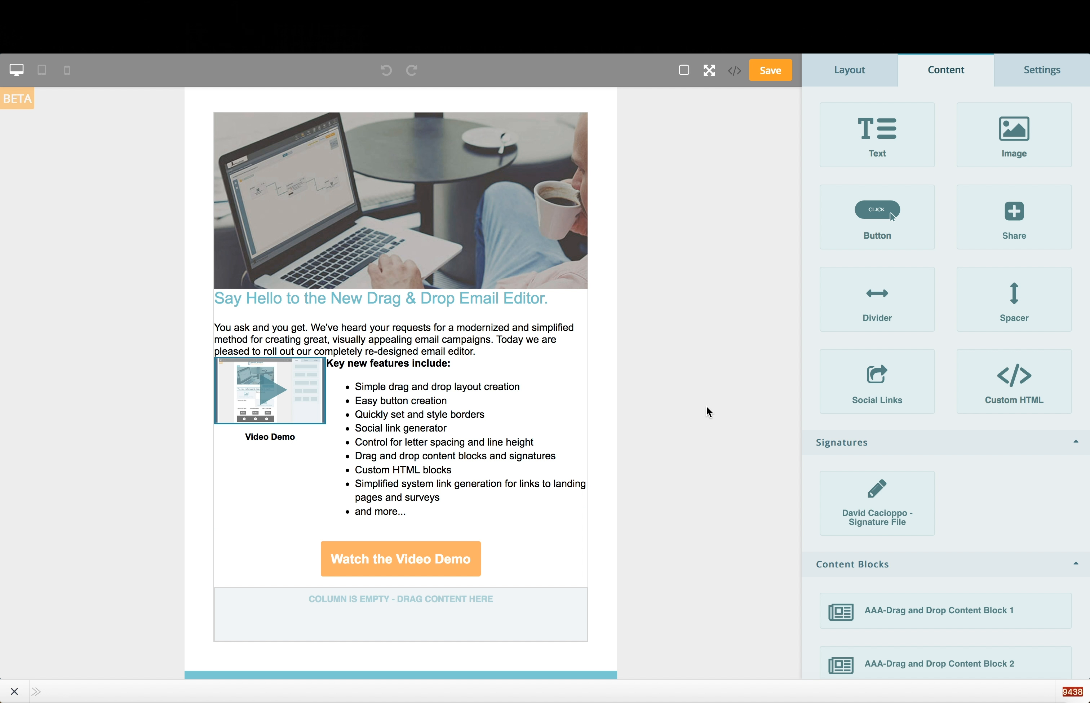
left_click_drag(838, 384, 530, 606)
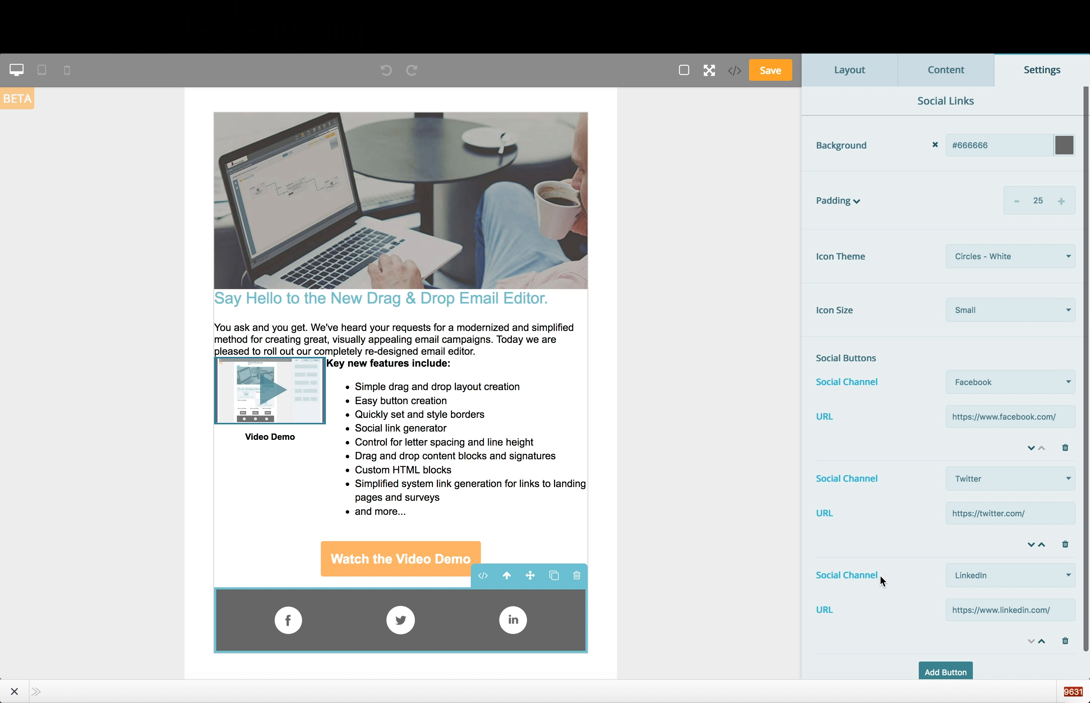
Step: Add a fourth social button to the social links block and set its channel to Instagram
scroll(880, 574, "down", 1)
left_click(941, 645)
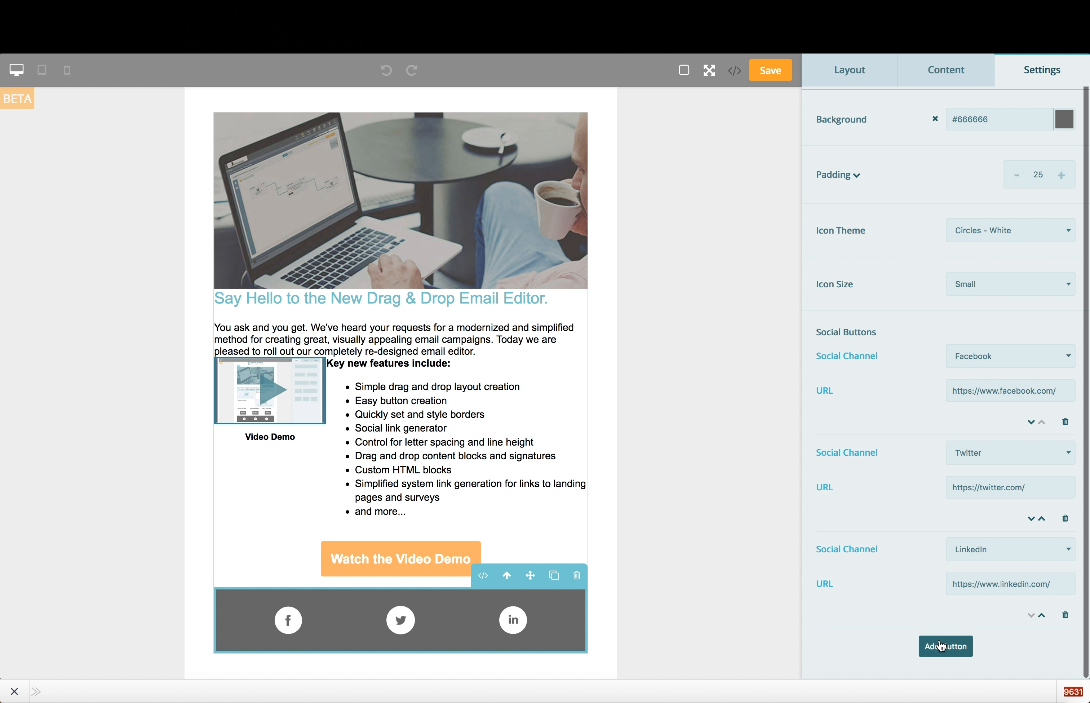
scroll(914, 654, "down", 3)
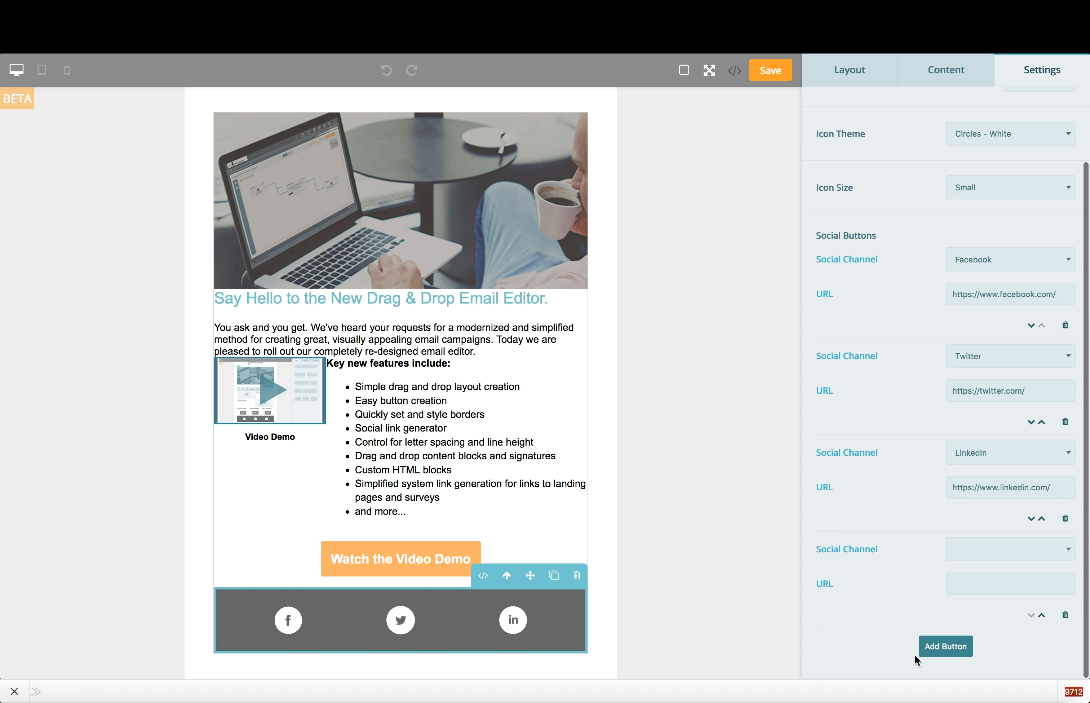
left_click(993, 552)
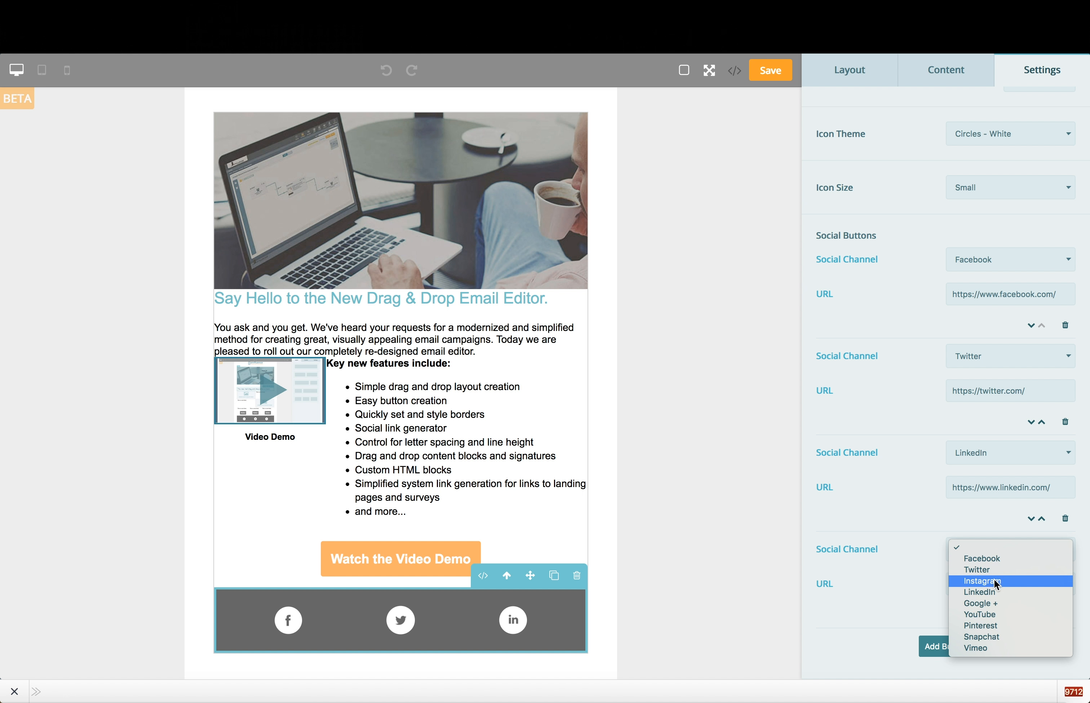
left_click(994, 579)
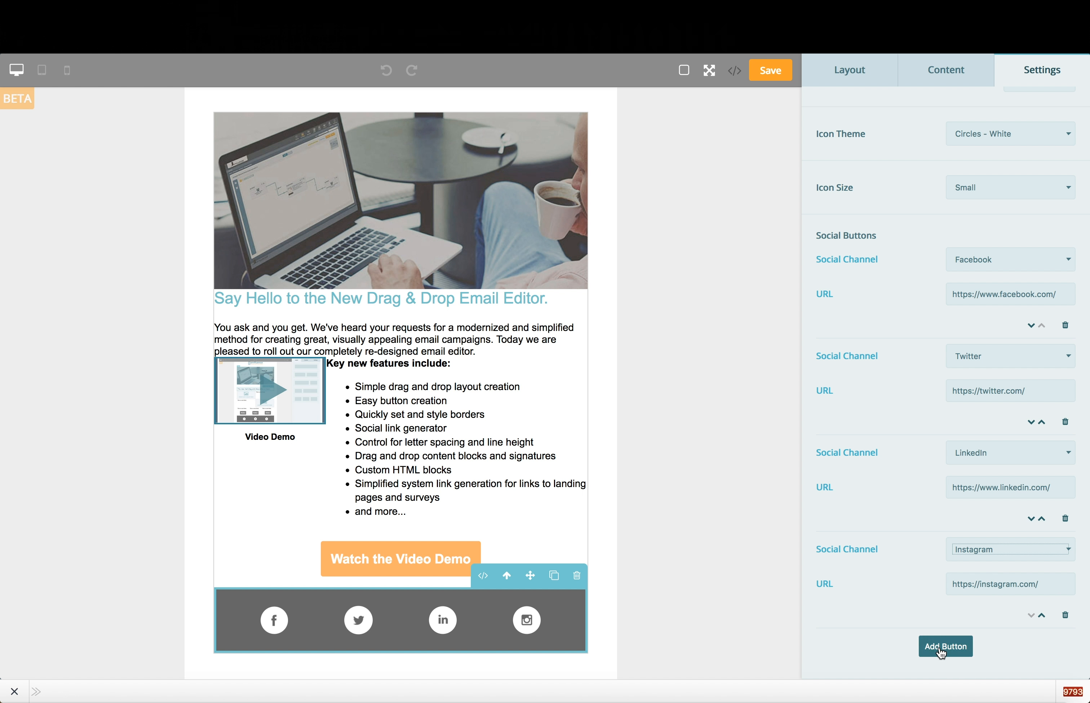
left_click(758, 627)
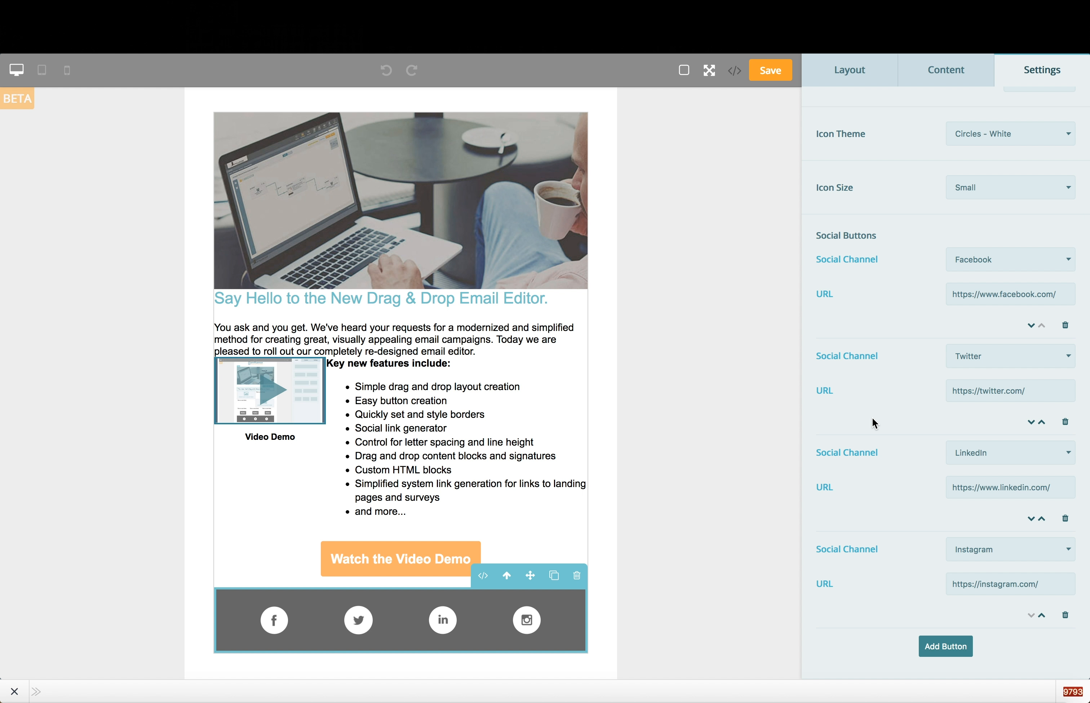
Step: Review the icon theme, icon size and background color options of the social links block
scroll(872, 419, "up", 3)
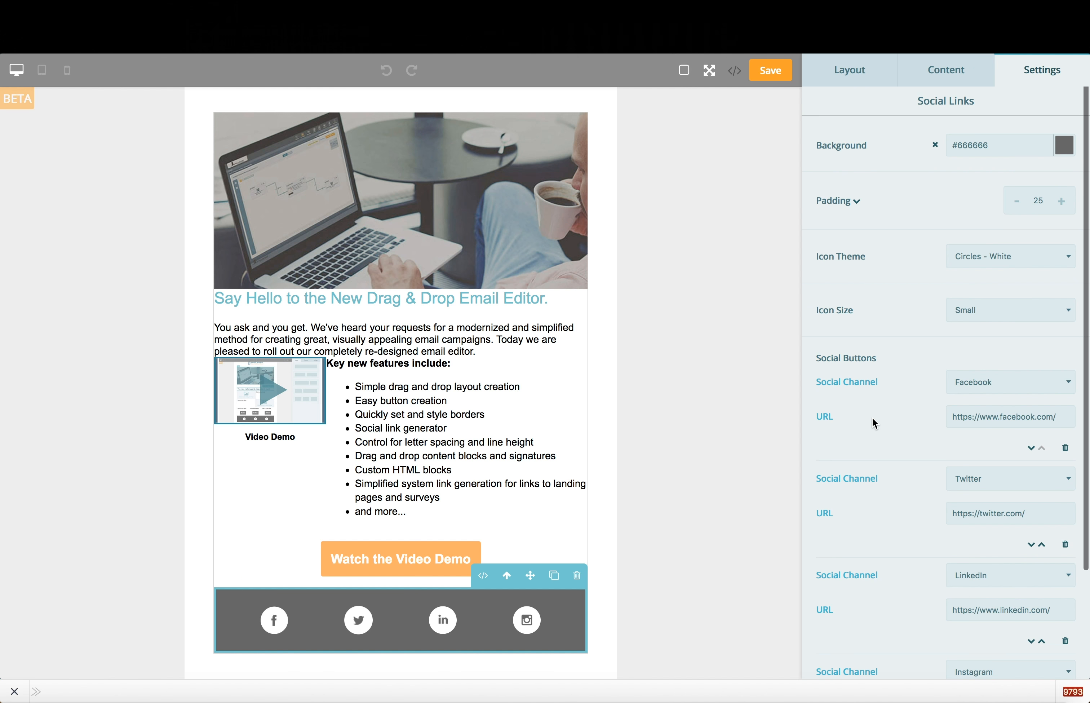
left_click(985, 249)
left_click(904, 319)
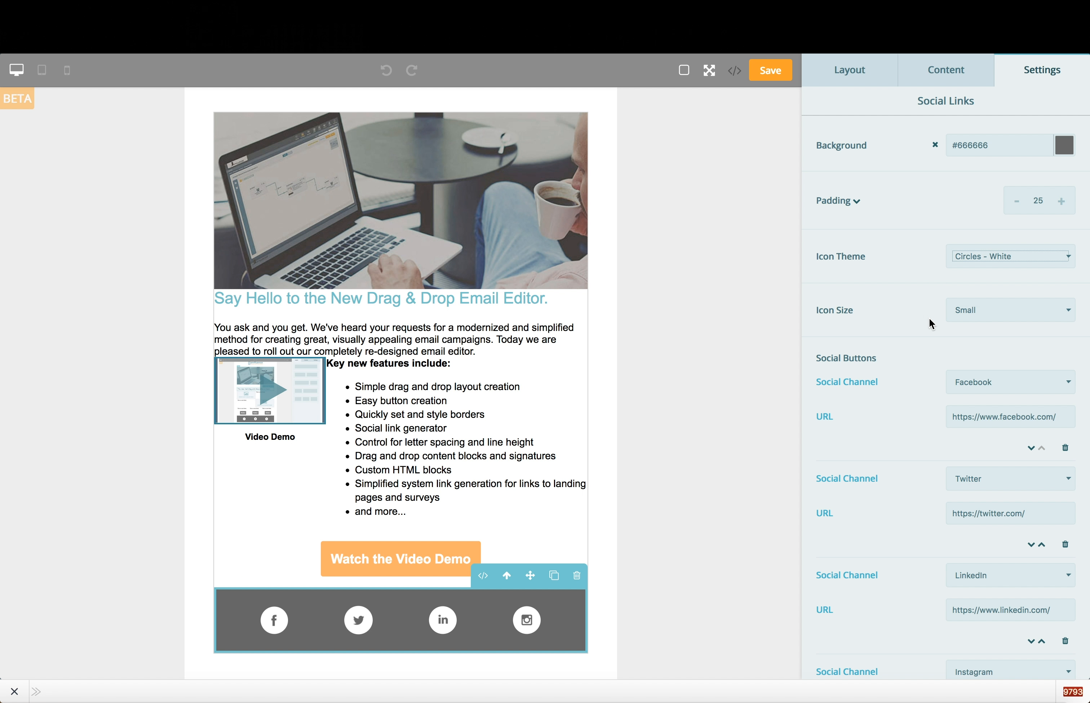
left_click(975, 316)
left_click(886, 335)
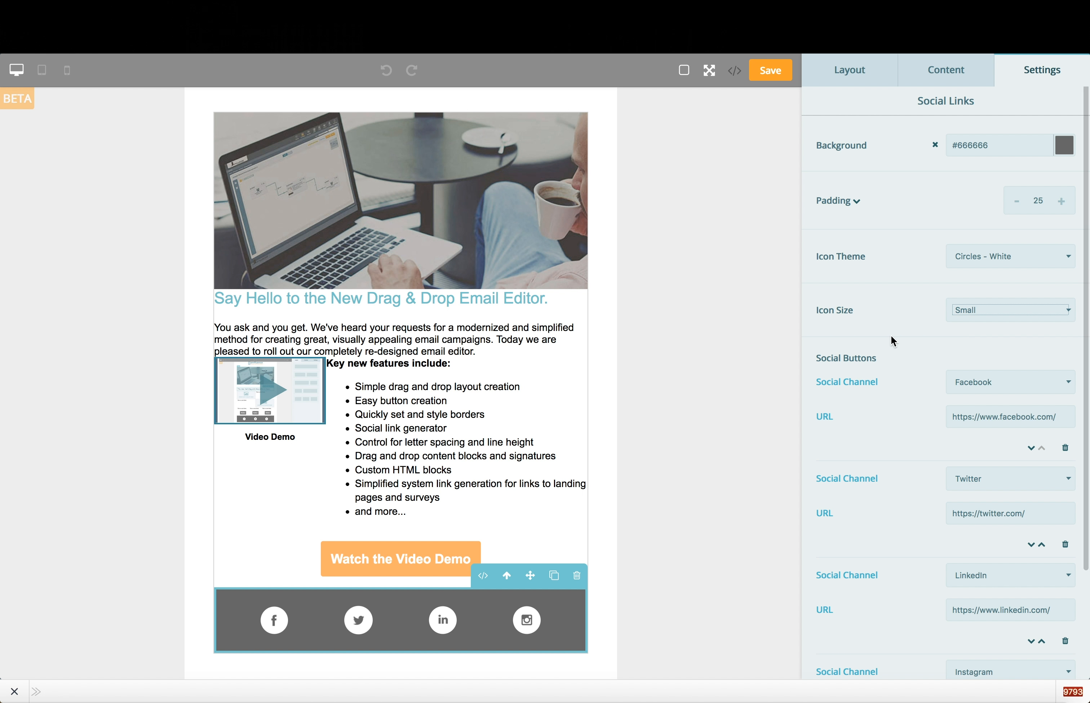
left_click(1063, 147)
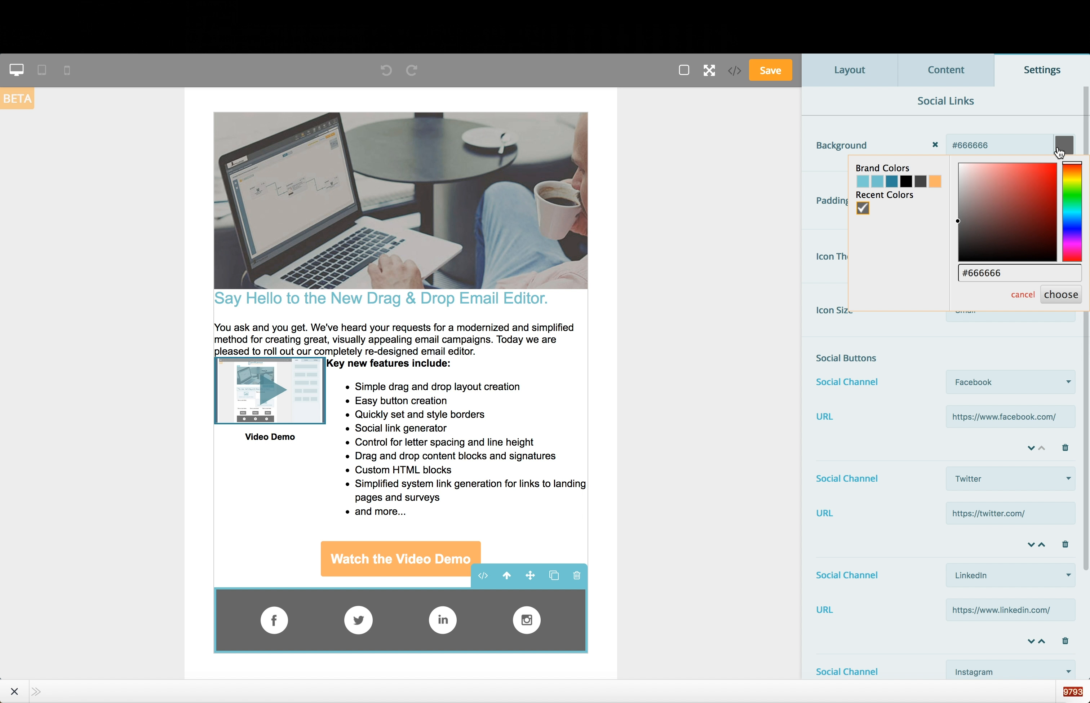
left_click(1057, 295)
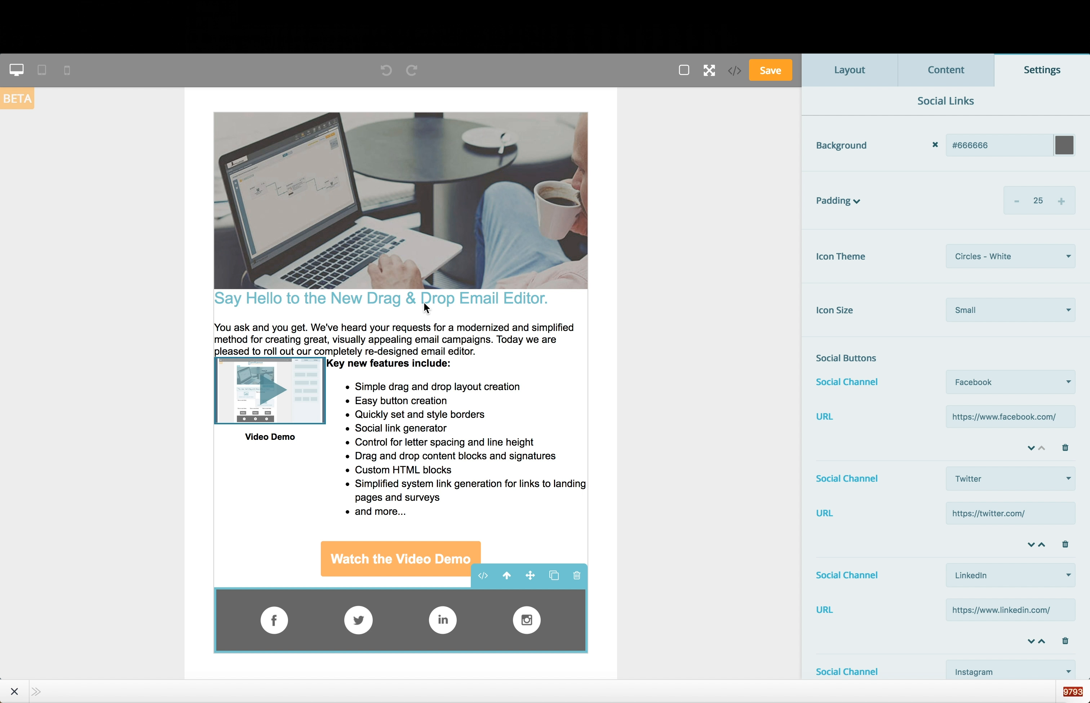
left_click(715, 382)
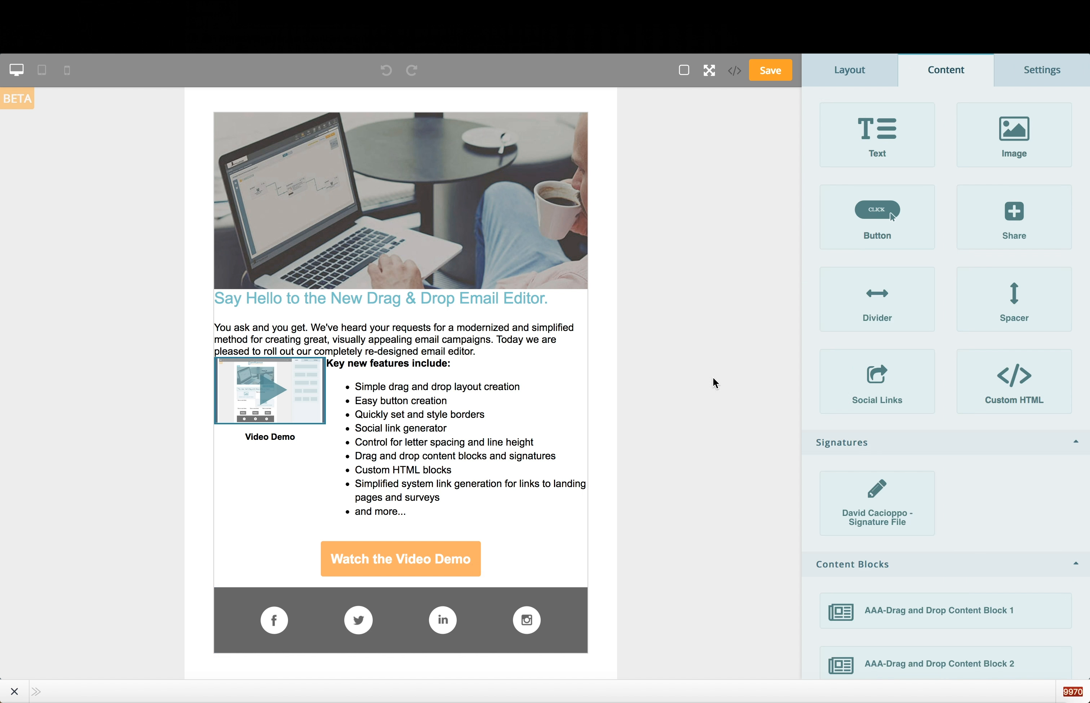
Step: Set the bottom padding of the hero image to 10
left_click(462, 226)
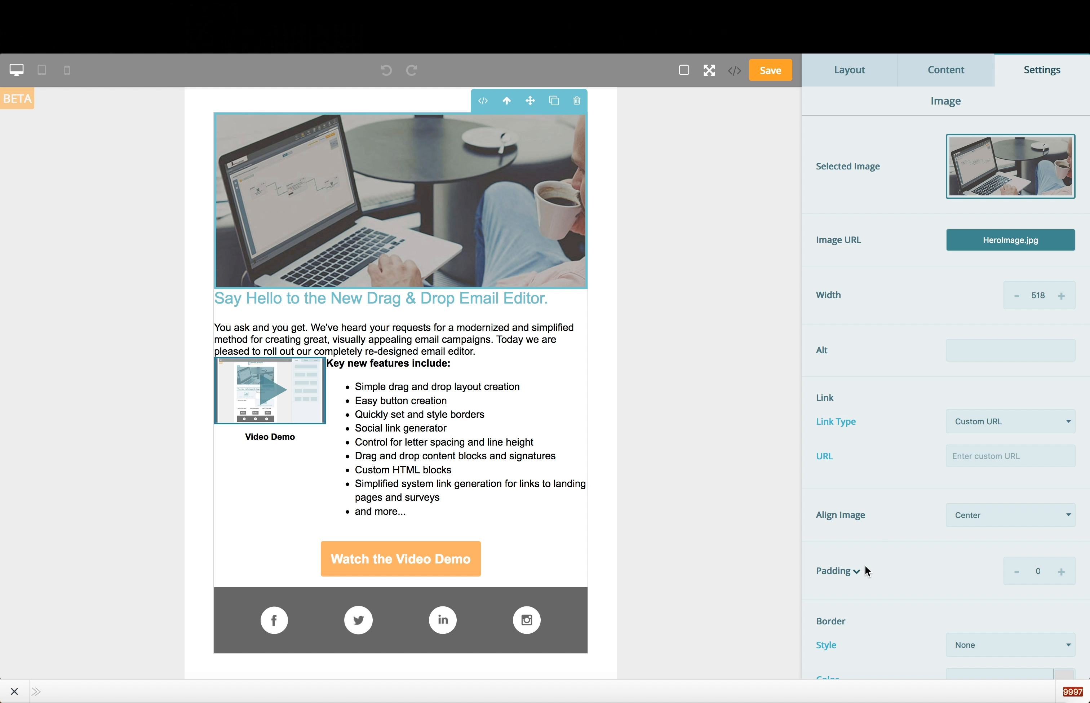
left_click(859, 572)
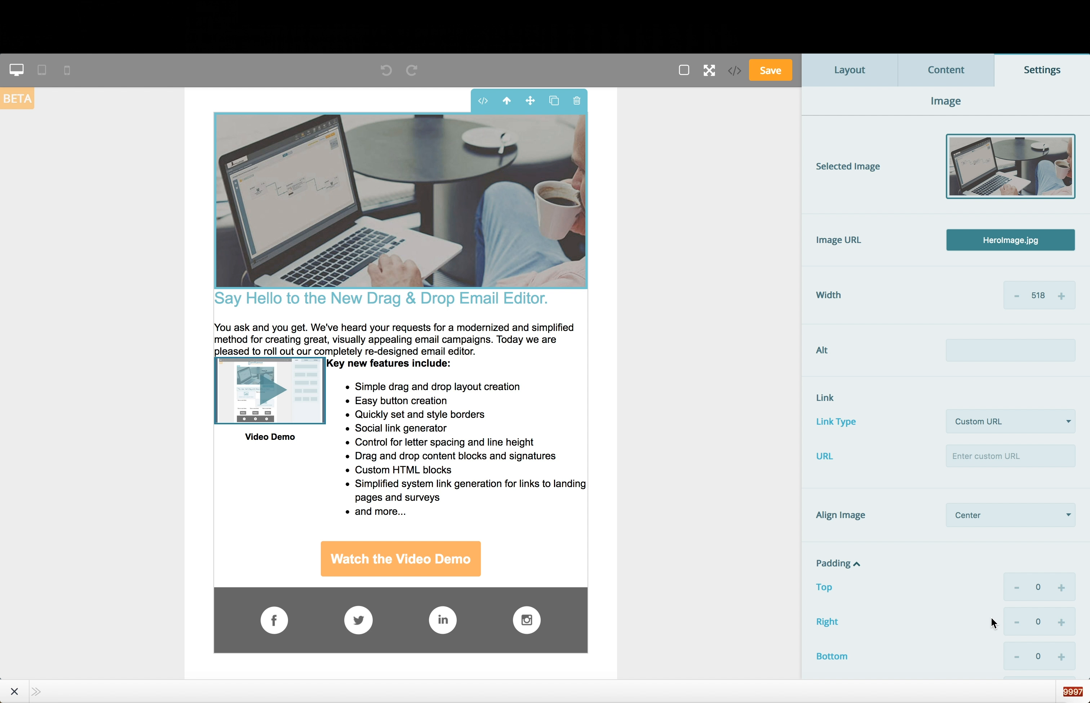
left_click(1064, 660)
left_click(1064, 660)
left_click(1065, 660)
left_click(1065, 660)
left_click(1065, 660)
left_click(1064, 660)
left_click(1064, 660)
left_click(1065, 660)
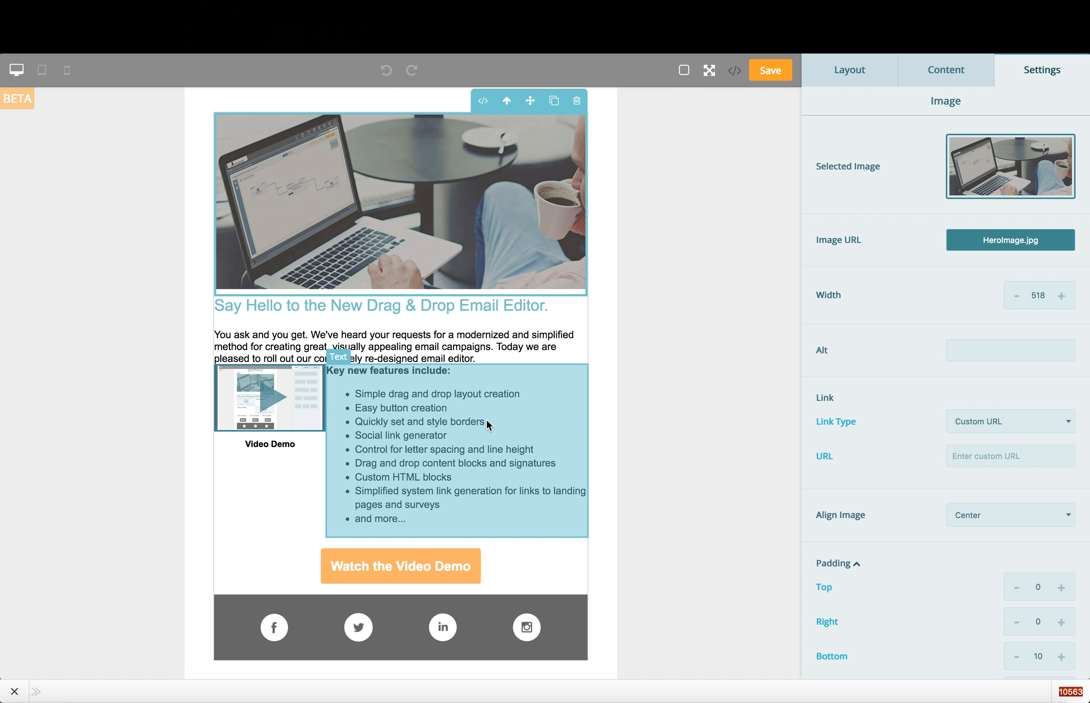
Step: Insert a spacer between the intro paragraph and the two-column row and set its height to 20px
left_click(946, 74)
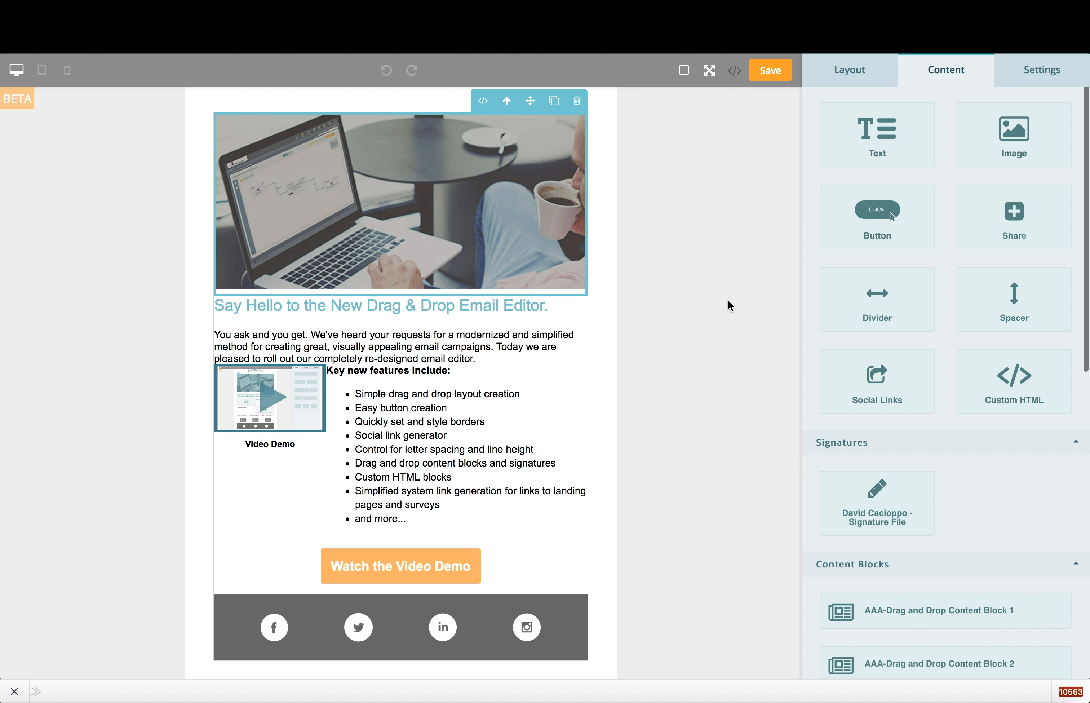
left_click_drag(1003, 297, 531, 362)
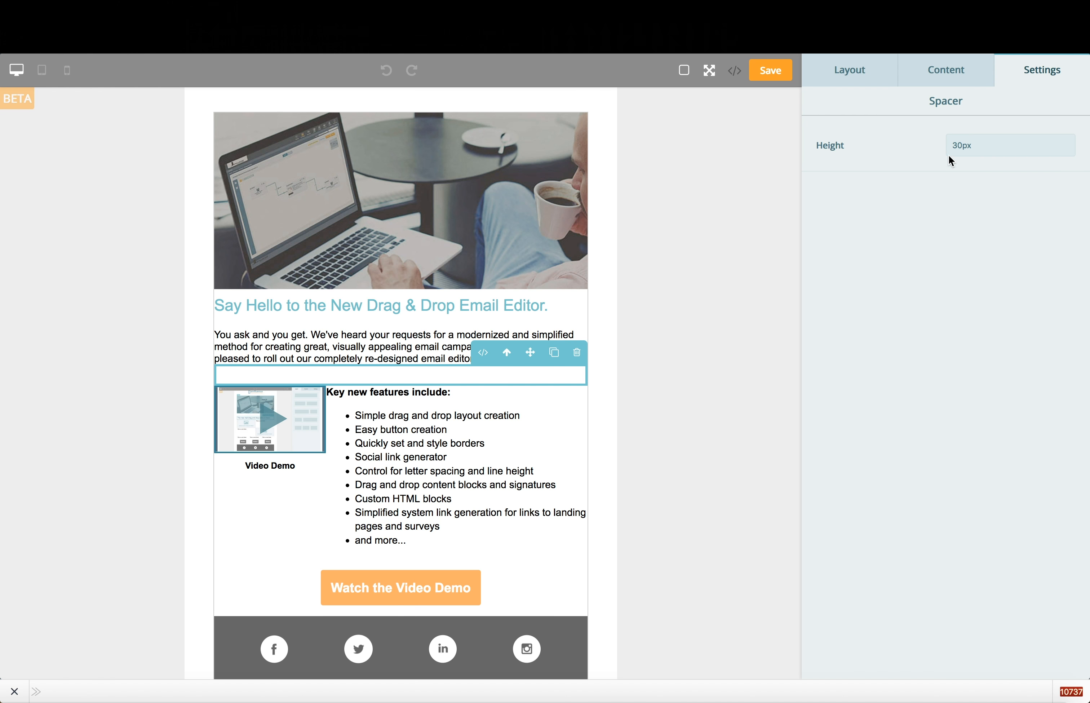
left_click(957, 145)
key("BackSpace")
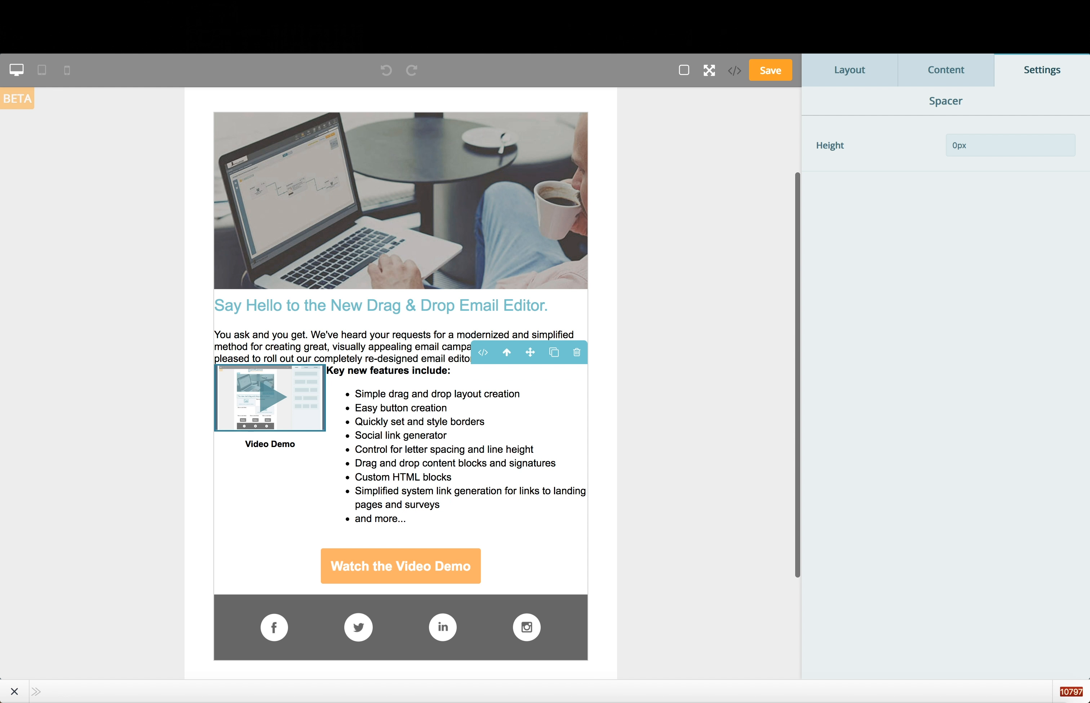
type("2")
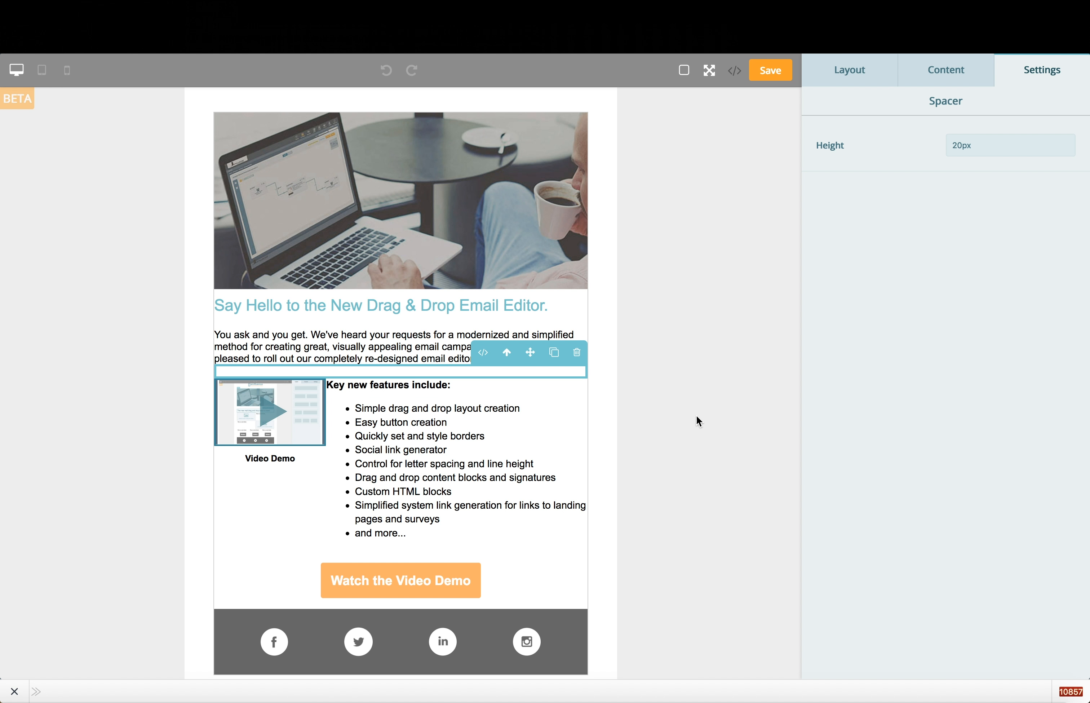
Step: Select the "Key new features include:" text block to show its settings
left_click(421, 417)
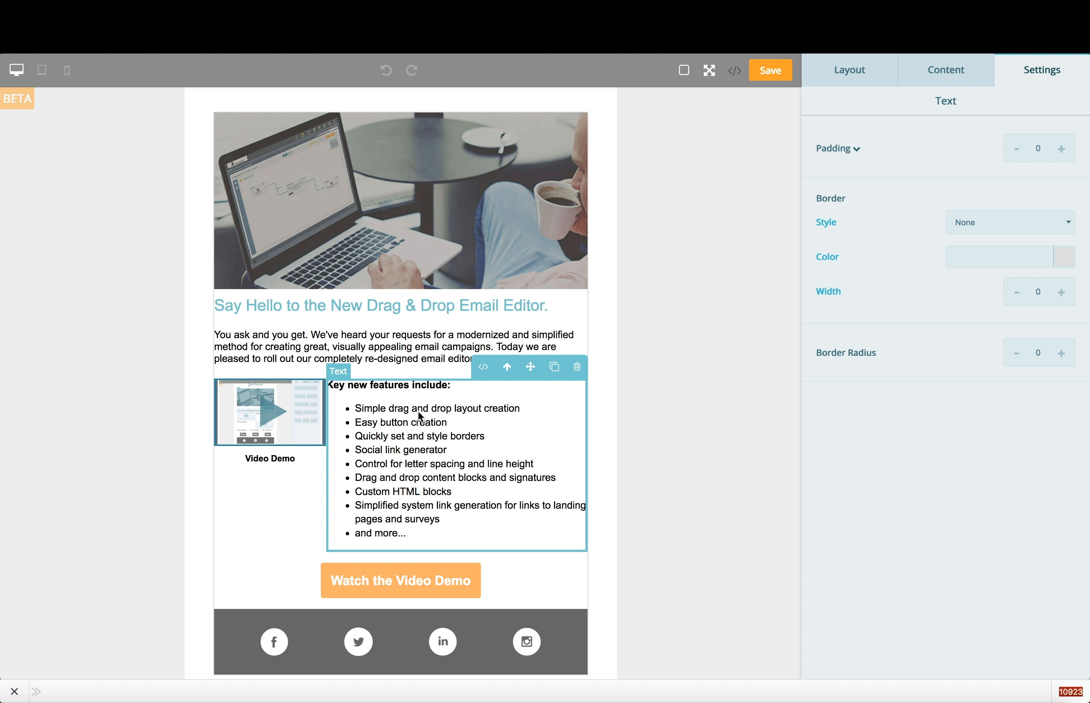